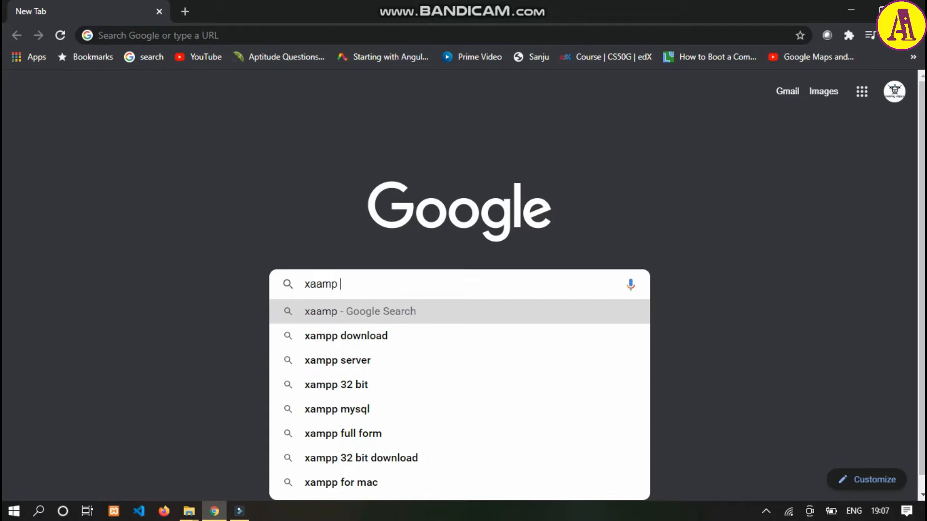
# - Search Google for "xaamp download" and open the Download XAMPP page from Apache Friends
pyautogui.write('do')
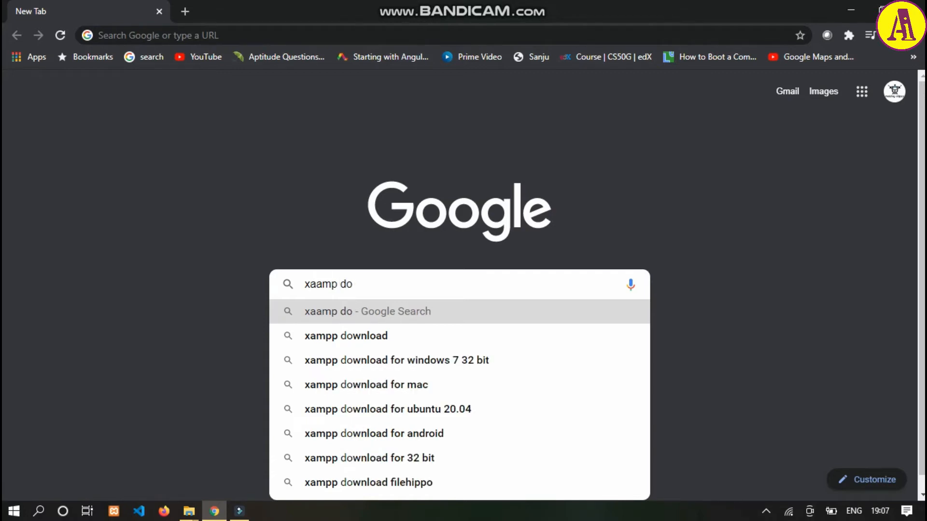
pyautogui.write('wnload')
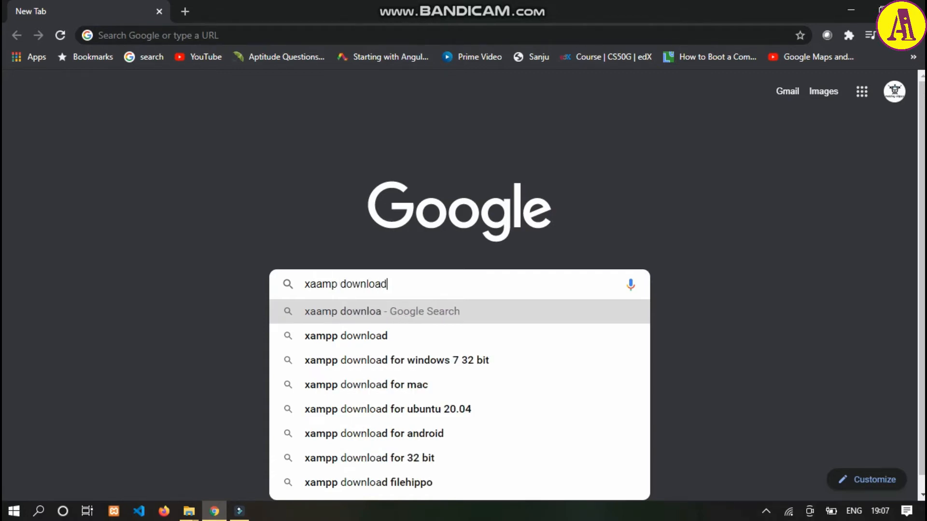
pyautogui.press('Return')
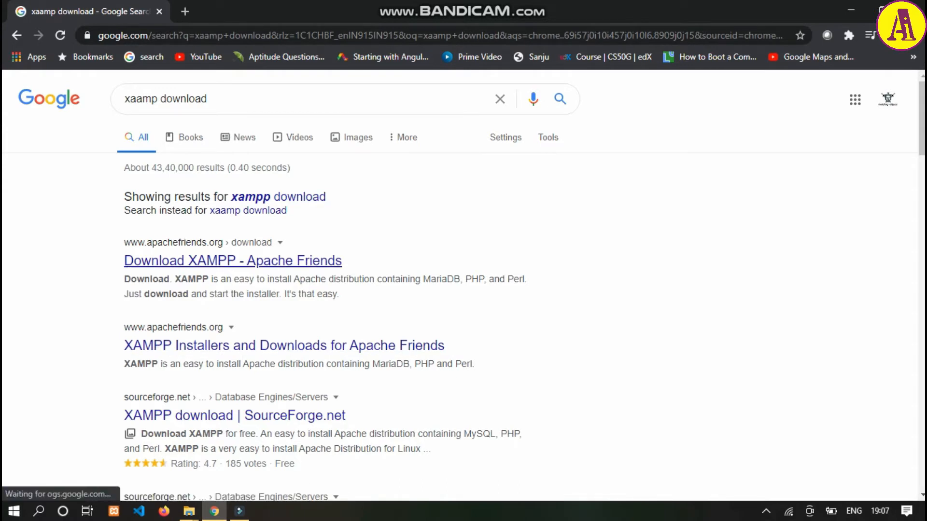
pyautogui.click(203, 261)
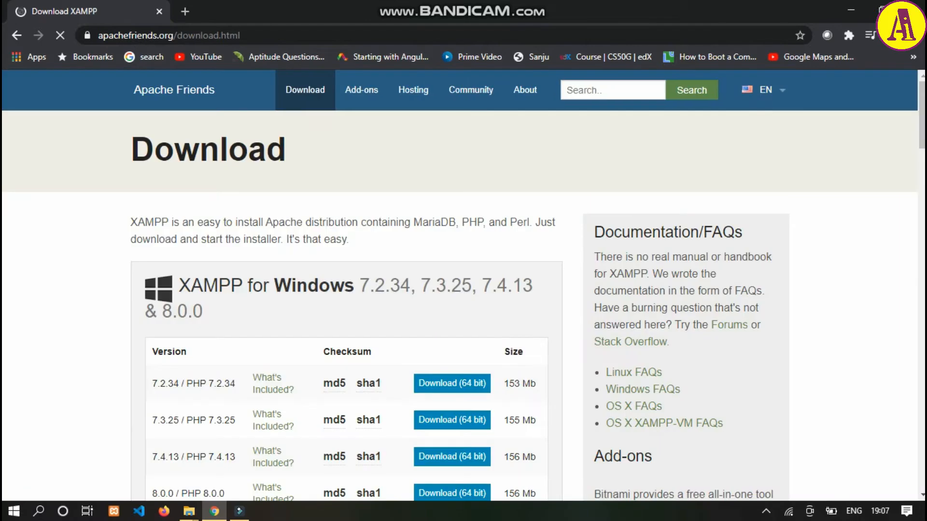
# - Review the XAMPP versions offered for Windows, Linux and OS X on the download page
pyautogui.scroll(-3, 452, 358)
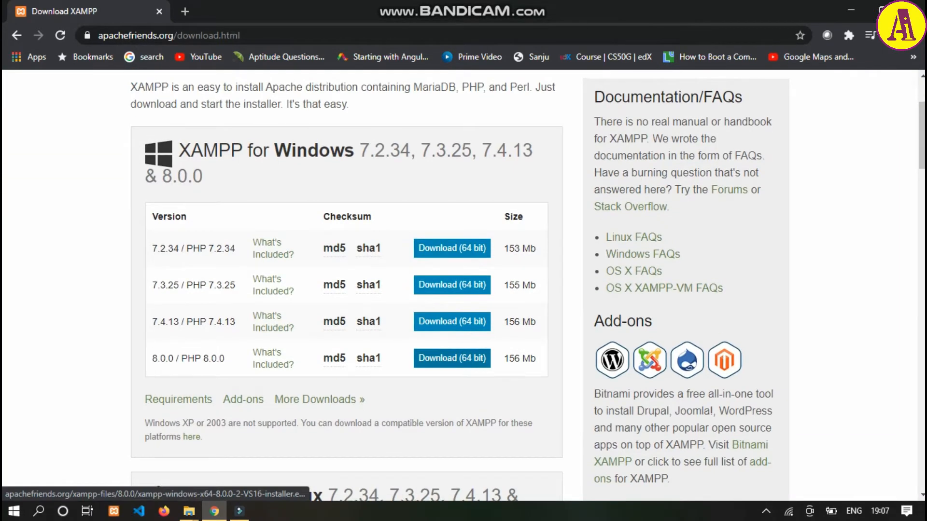
pyautogui.scroll(3, 451, 358)
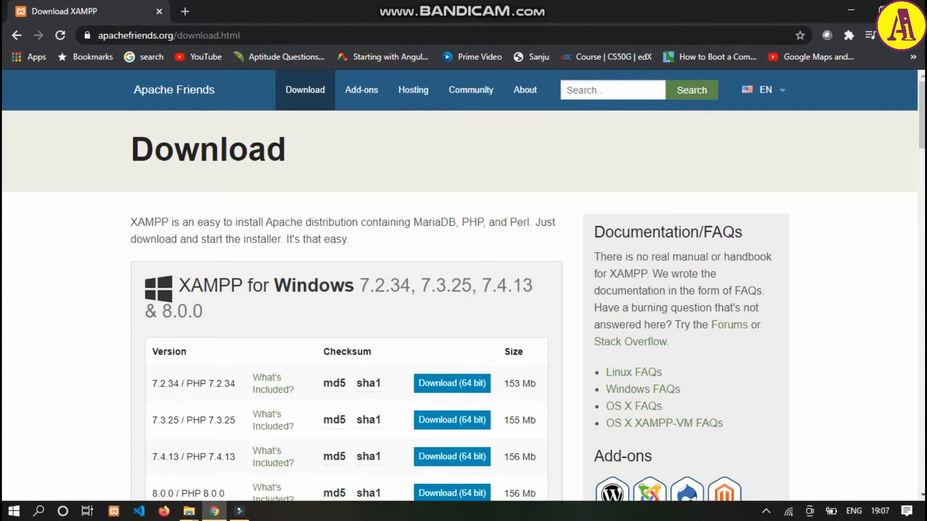
pyautogui.scroll(-2, 334, 316)
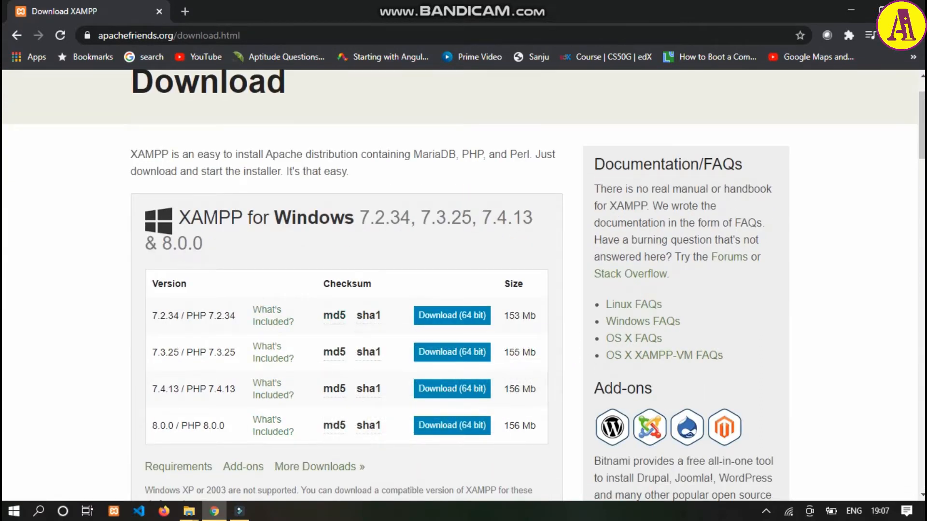
pyautogui.scroll(-8, 367, 427)
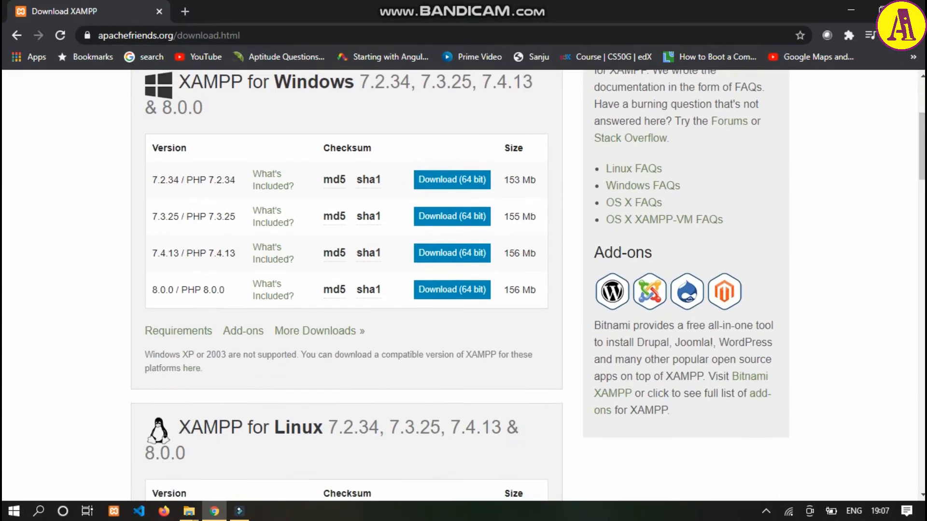
pyautogui.scroll(-4, 367, 434)
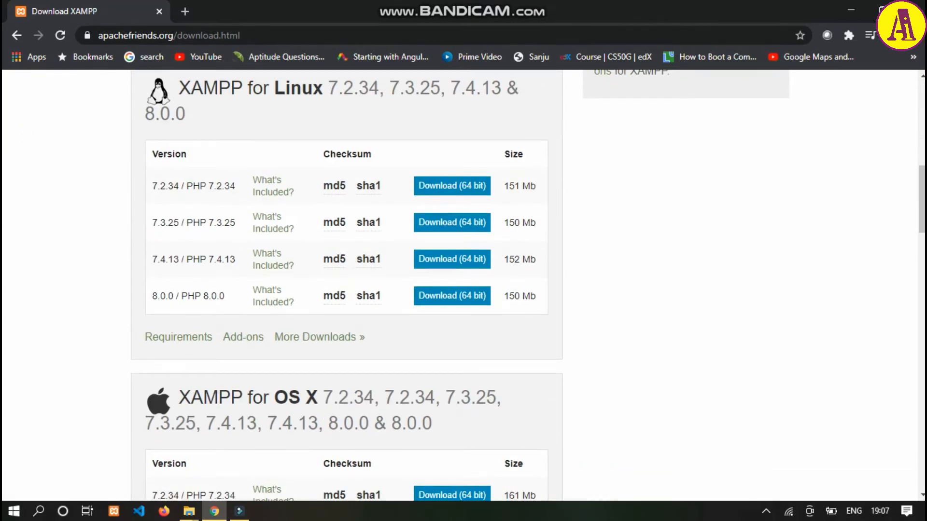
pyautogui.scroll(-6, 347, 424)
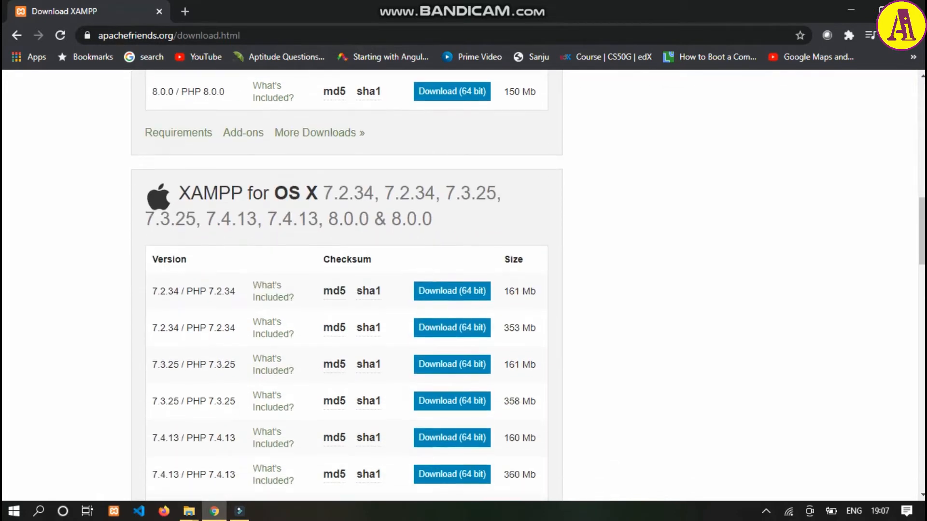
pyautogui.scroll(7, 347, 285)
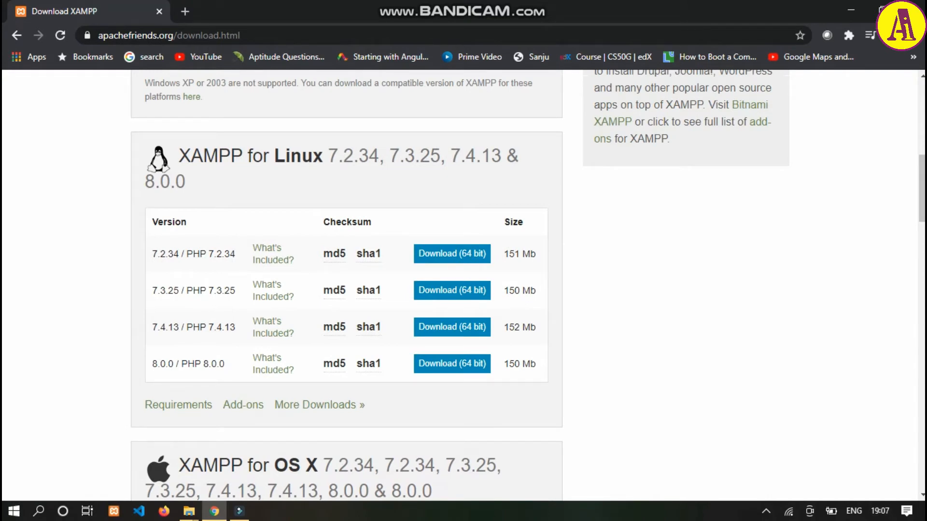
pyautogui.scroll(8, 347, 285)
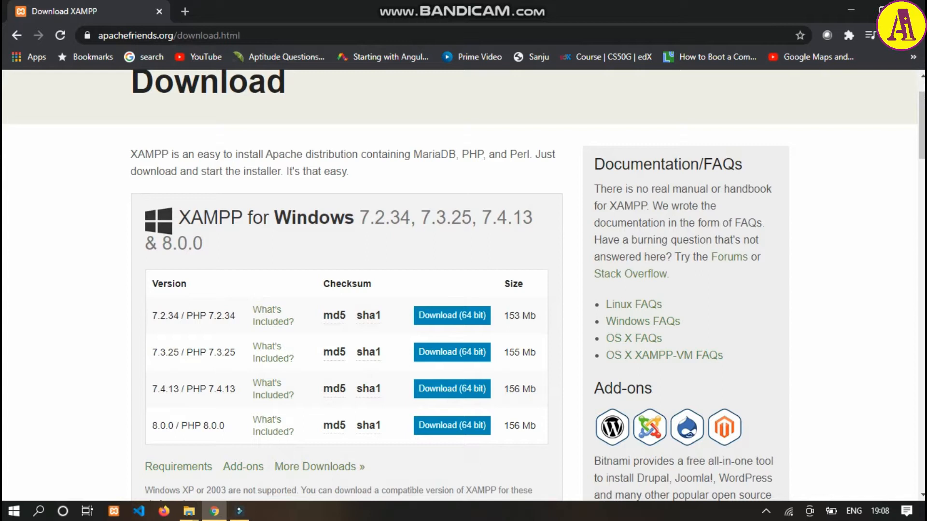
# - Switch to File Explorer and run xampp-win32-5.6.40-0-VC11-installer from the xamp2 folder on New Volume (A:)
pyautogui.click(189, 512)
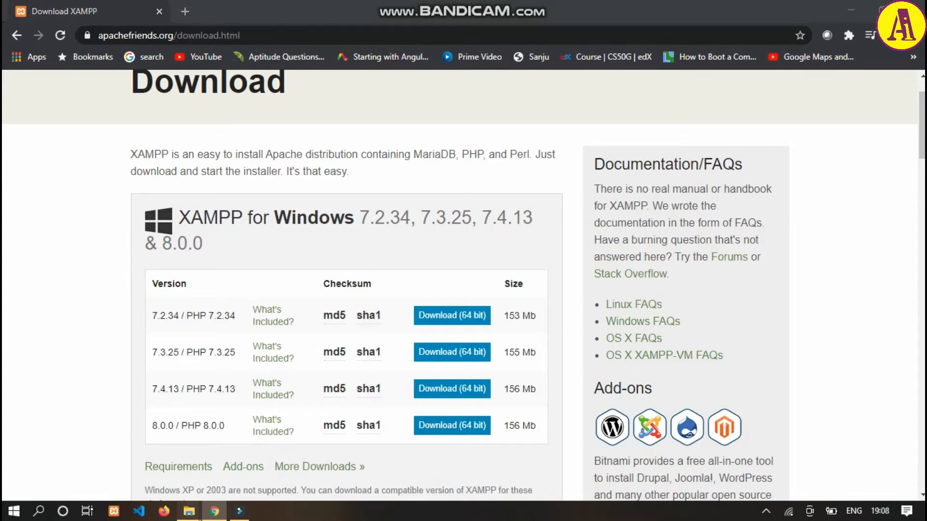
pyautogui.click(74, 451)
pyautogui.click(61, 386)
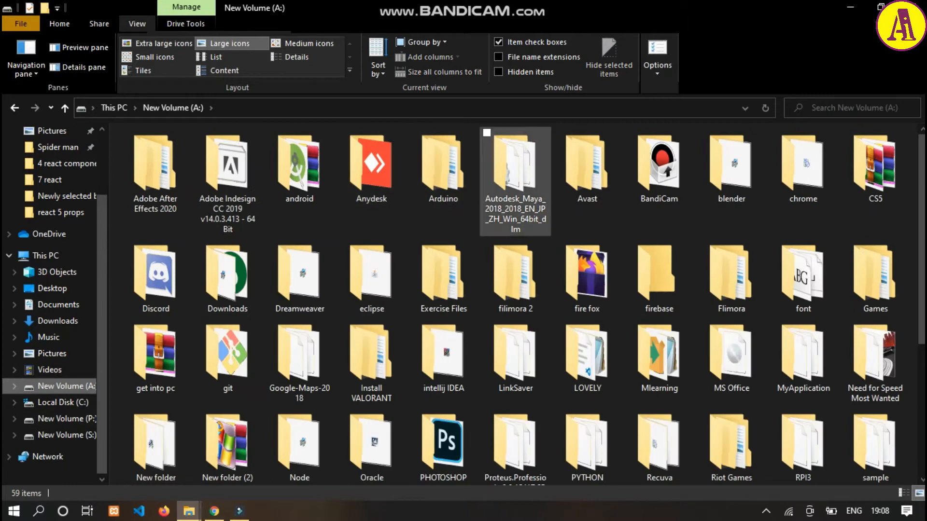
pyautogui.scroll(-3, 731, 346)
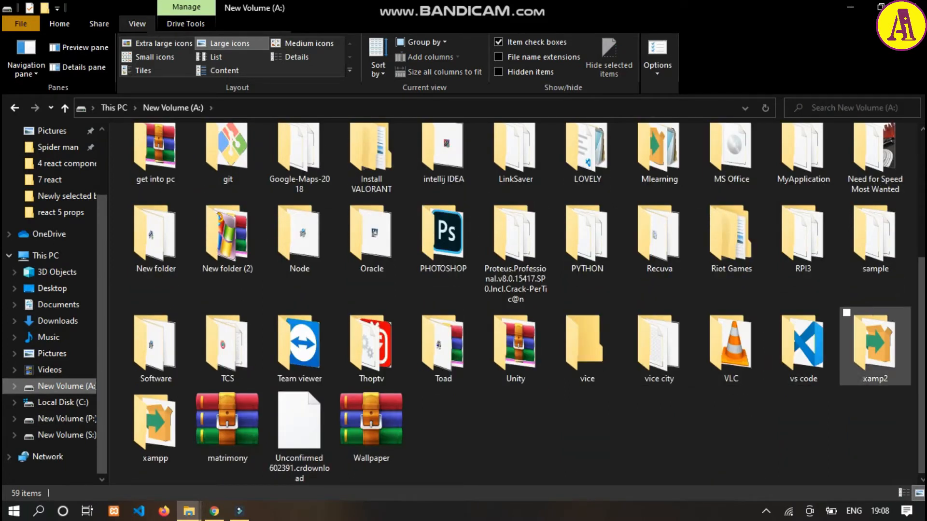
pyautogui.doubleClick(875, 345)
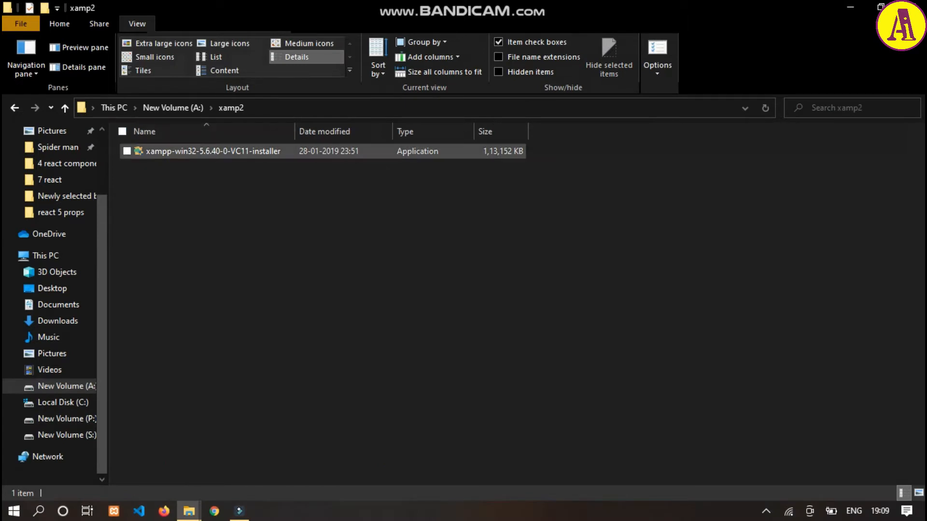
pyautogui.doubleClick(213, 151)
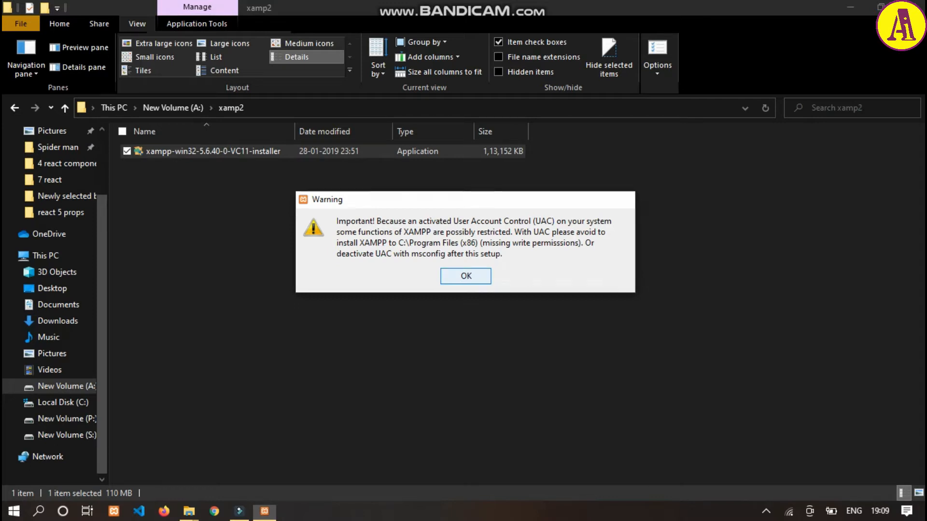
# - Advance the XAMPP setup wizard with all components selected to the installation folder page and abort the installation
pyautogui.click(466, 276)
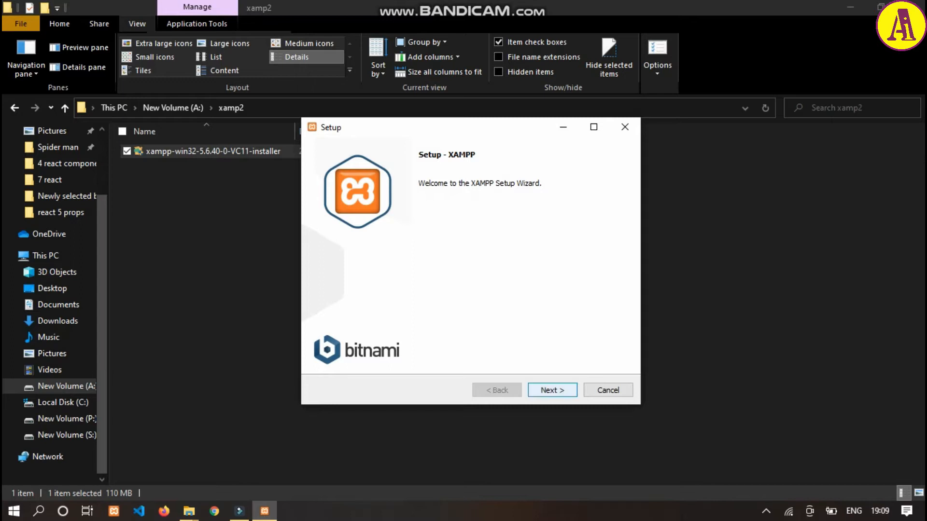
pyautogui.click(553, 390)
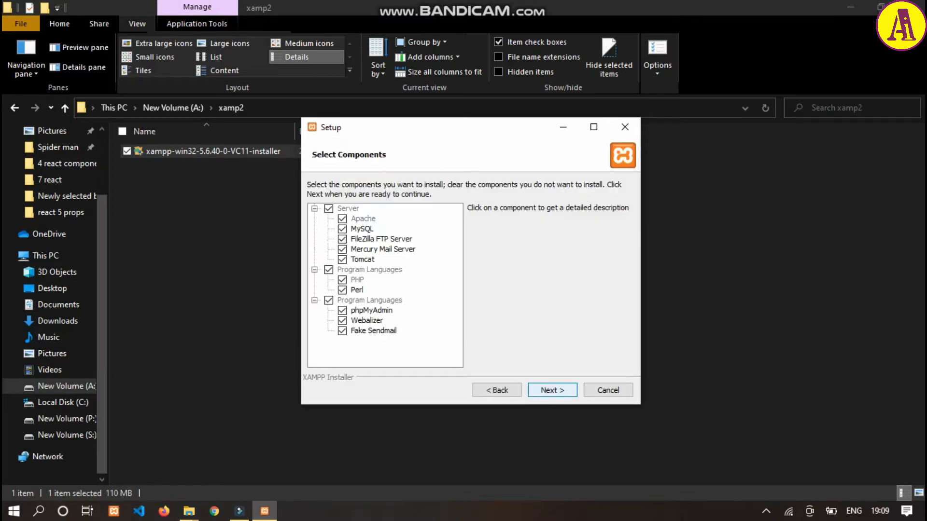
pyautogui.click(552, 390)
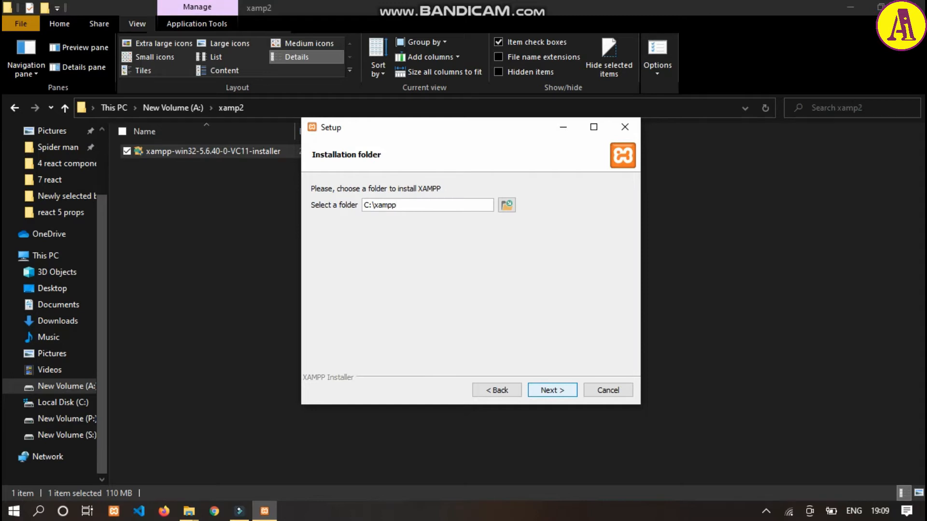
pyautogui.click(609, 390)
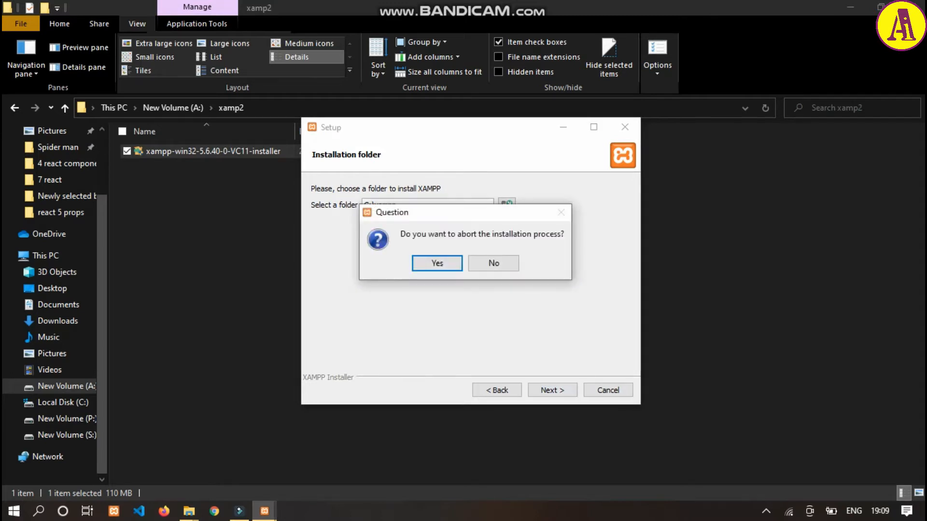
pyautogui.press('Return')
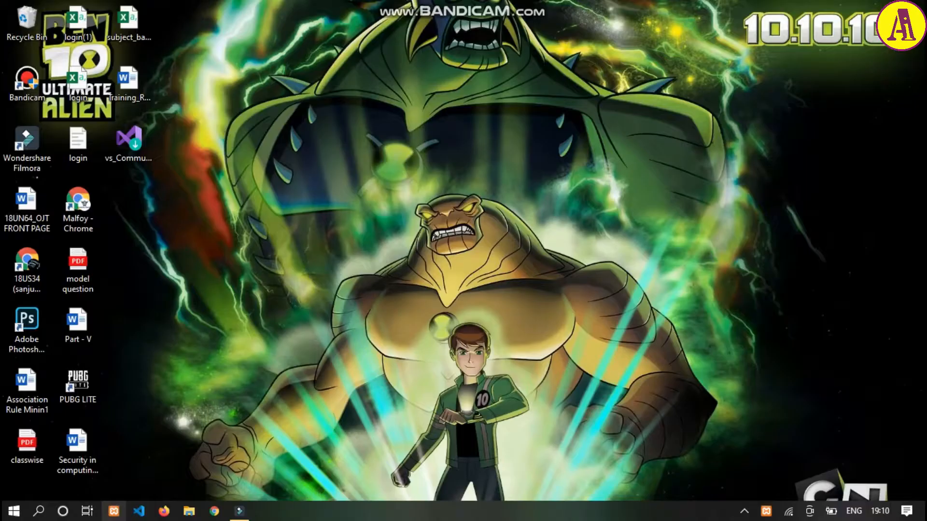
# - Open the XAMPP Control Panel and start the Apache and MySQL modules
pyautogui.click(218, 404)
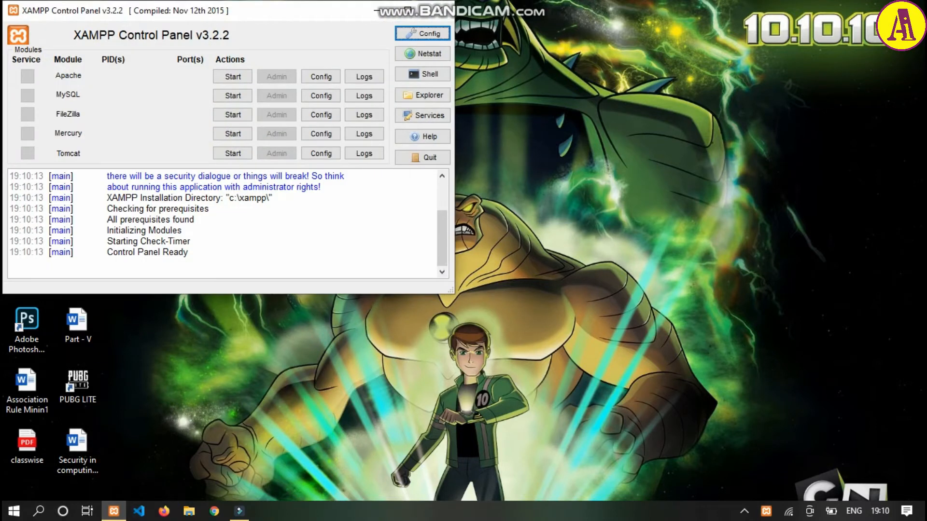
pyautogui.moveTo(271, 10); pyautogui.dragTo(483, 56)
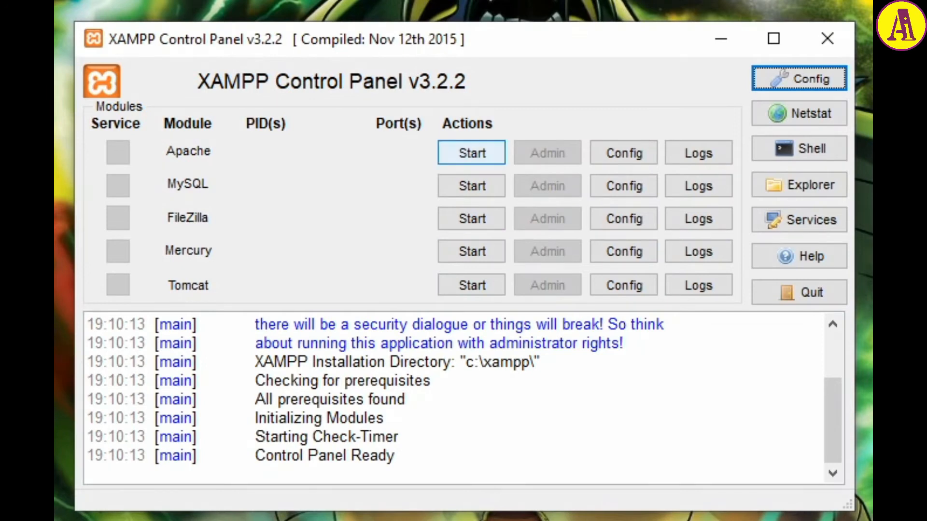
pyautogui.click(472, 153)
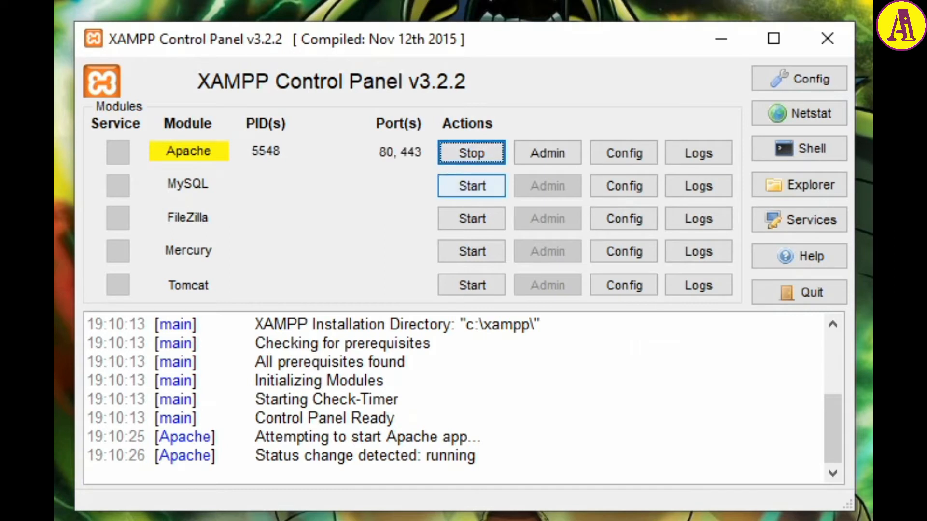
pyautogui.click(472, 185)
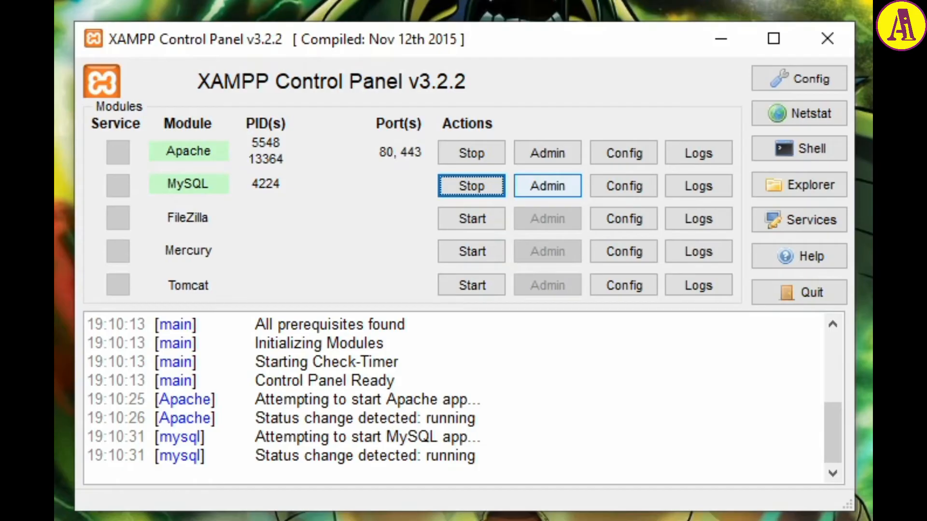
# - Open the MySQL admin page in phpMyAdmin and create a database named sample with the latin1_swedish_ci collation
pyautogui.click(547, 186)
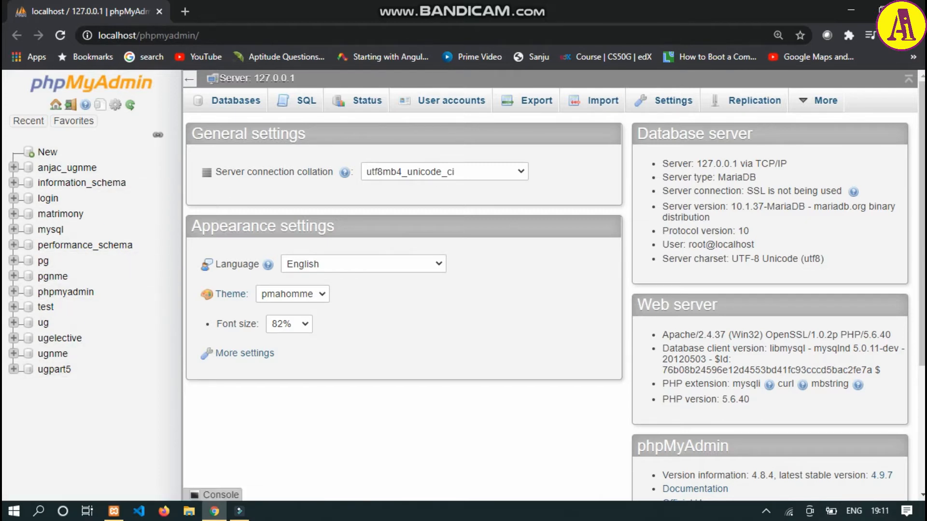
pyautogui.click(47, 152)
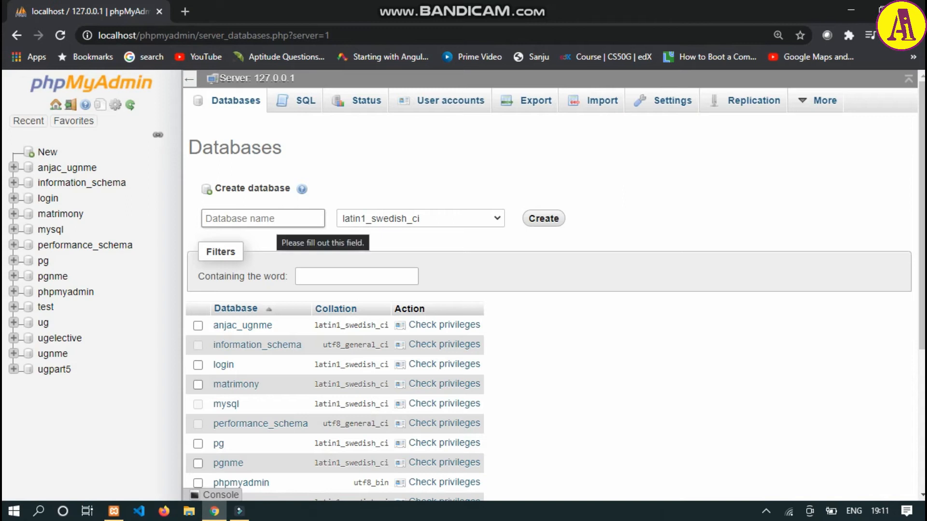
pyautogui.click(256, 220)
pyautogui.write('sa')
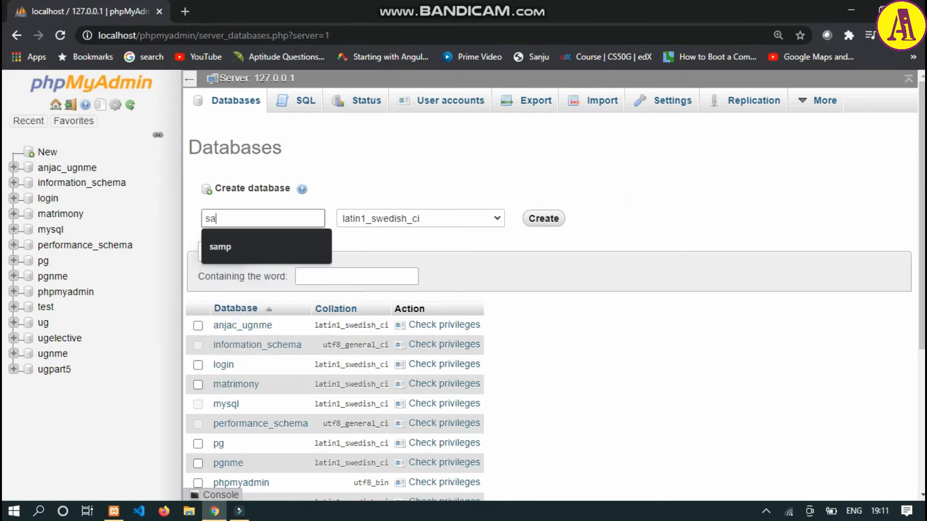
pyautogui.write('mple')
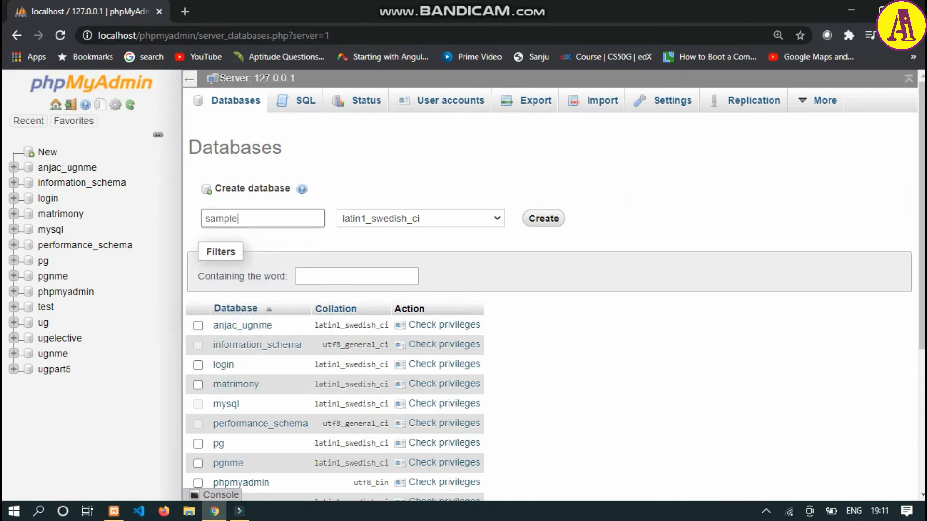
pyautogui.press('Return')
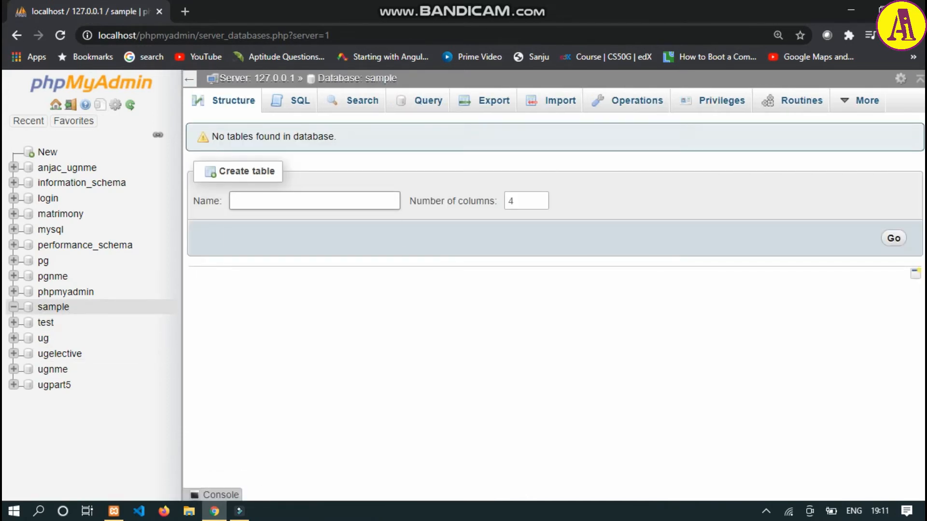
# - Start a new table named Name with 4 columns in the sample database
pyautogui.click(314, 201)
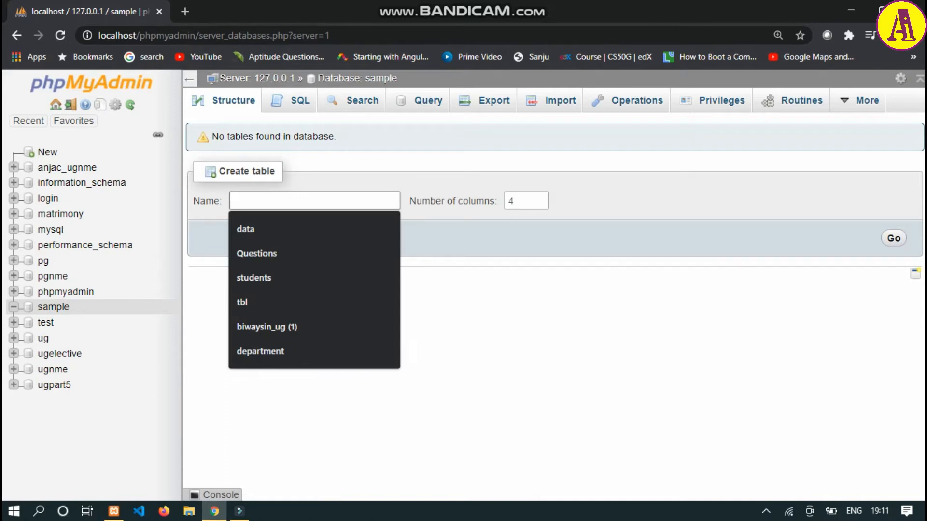
pyautogui.click(894, 238)
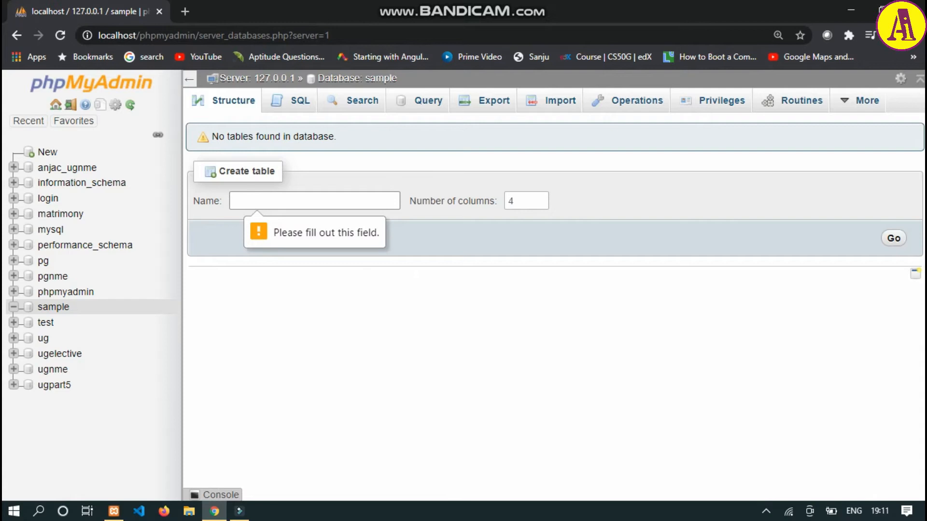
pyautogui.write('sno')
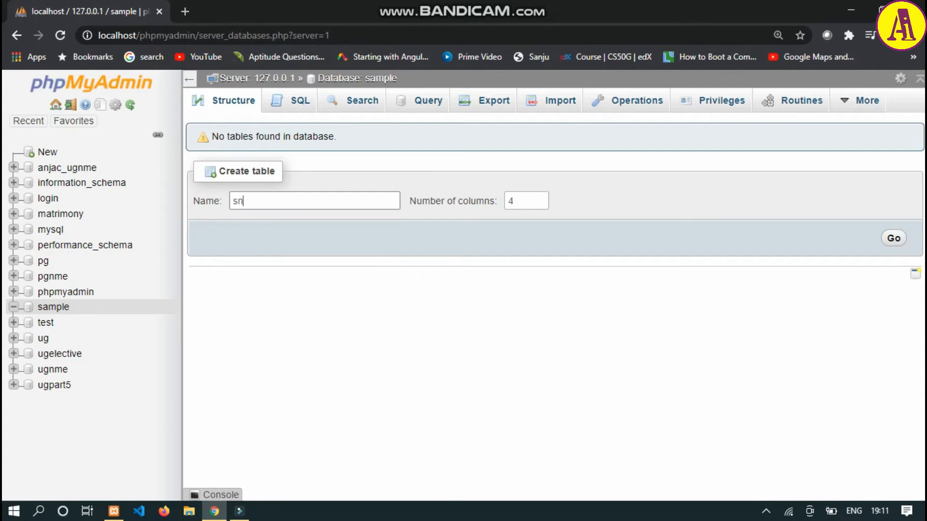
pyautogui.hotkey('ctrl', 'a')
pyautogui.write('Nmae')
pyautogui.press('BackSpace')
pyautogui.press('BackSpace')
pyautogui.press('BackSpace')
pyautogui.write('ame')
pyautogui.press('Return')
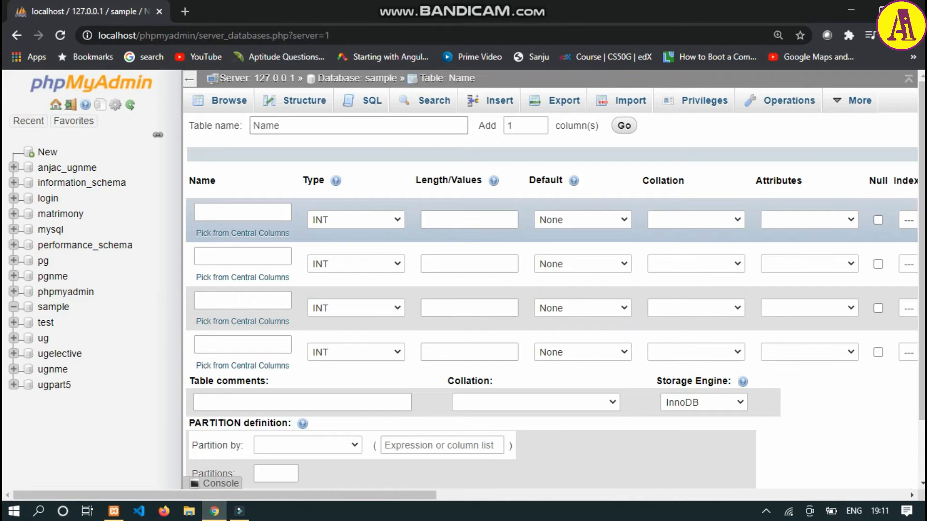
# - Rename the new table as student_details
pyautogui.hotkey('ctrl', 'a')
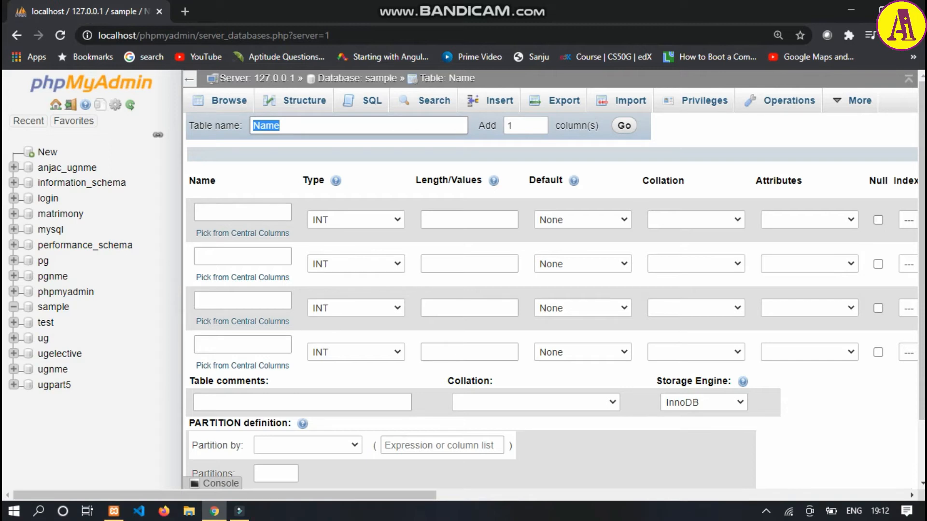
pyautogui.write('Student')
pyautogui.press('BackSpace')
pyautogui.press('BackSpace')
pyautogui.press('BackSpace')
pyautogui.press('BackSpace')
pyautogui.press('BackSpace')
pyautogui.press('BackSpace')
pyautogui.press('BackSpace')
pyautogui.press('BackSpace')
pyautogui.write('student_detati')
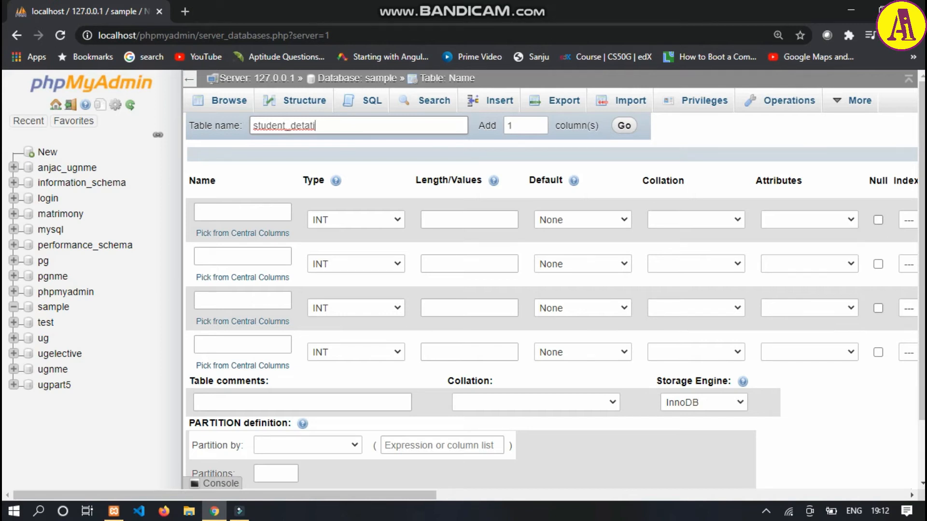
pyautogui.press('BackSpace')
pyautogui.press('BackSpace')
pyautogui.press('BackSpace')
pyautogui.press('BackSpace')
pyautogui.press('BackSpace')
pyautogui.write('etails')
# - Define the first column as S.No with type INT and length 8
pyautogui.click(243, 211)
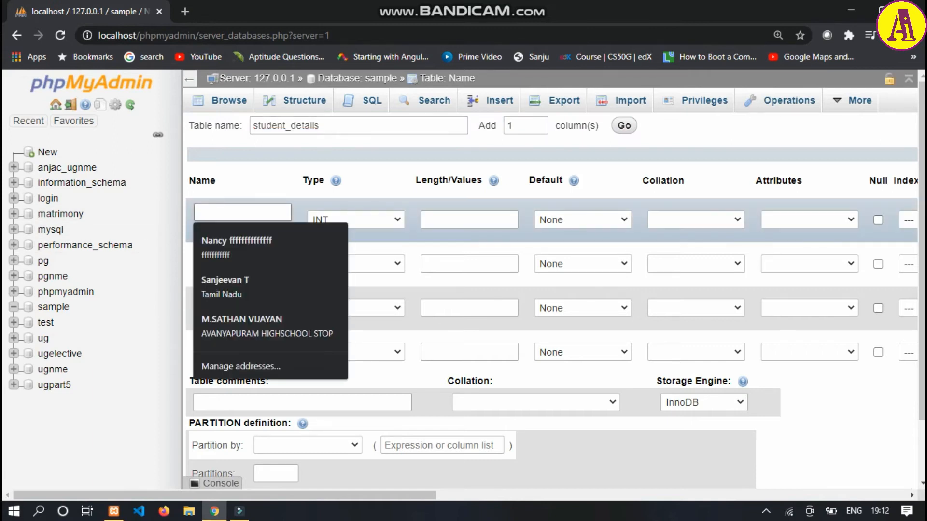
pyautogui.write('s')
pyautogui.press('BackSpace')
pyautogui.write('S')
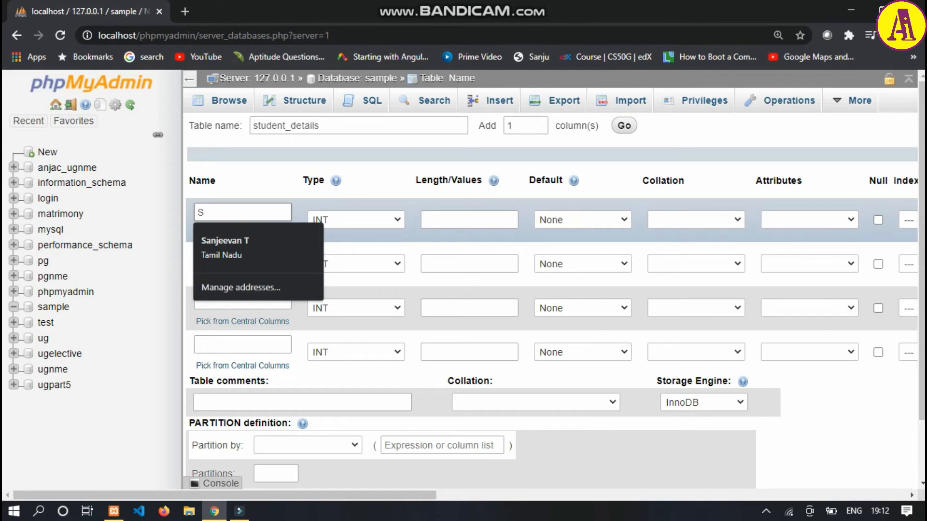
pyautogui.write('.No')
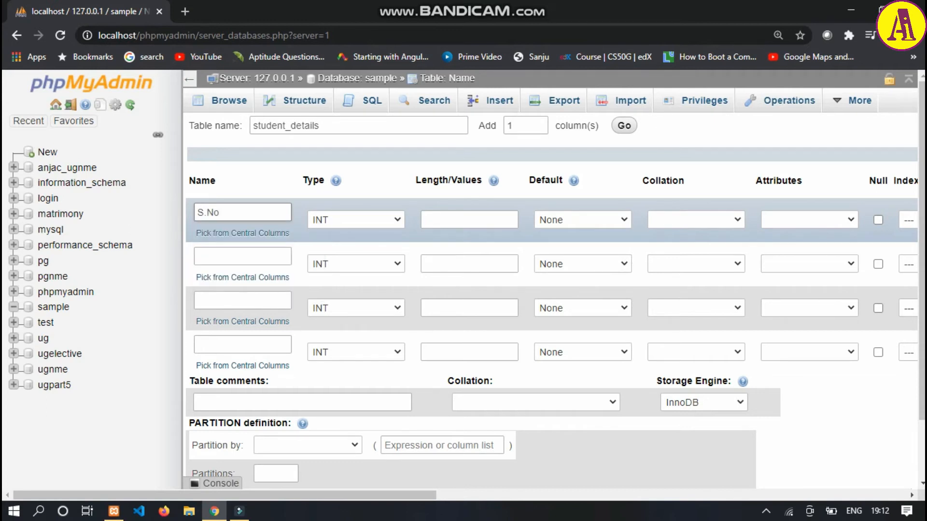
pyautogui.click(356, 220)
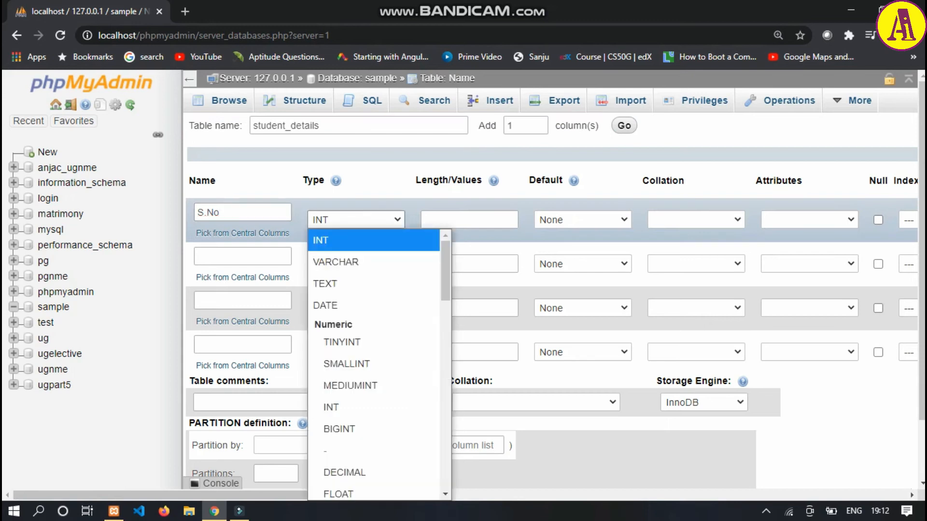
pyautogui.click(374, 241)
pyautogui.click(469, 220)
pyautogui.click(470, 220)
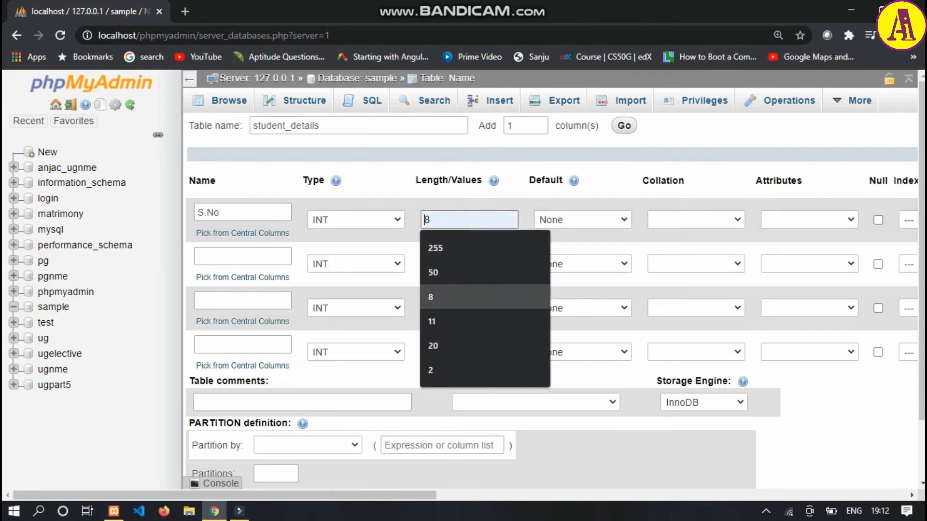
pyautogui.press('Return')
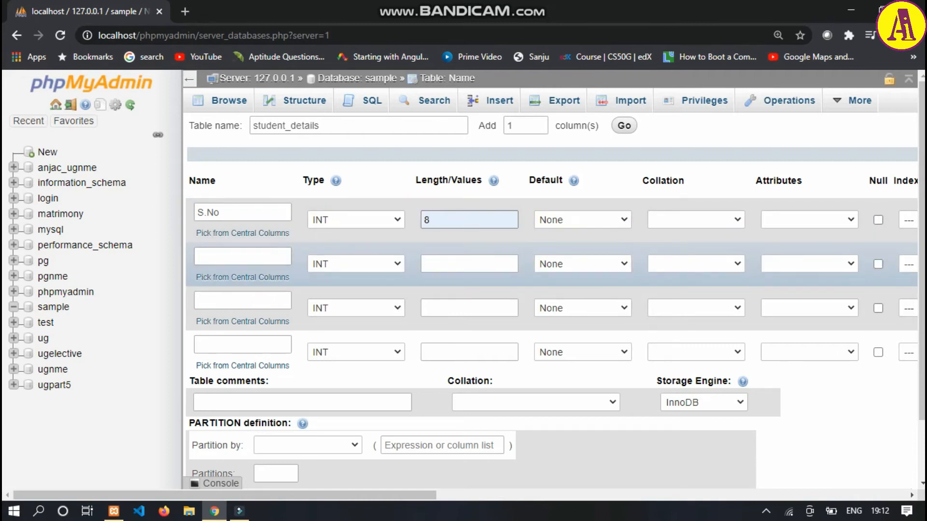
# - Define the second column as name with type VARCHAR and length 255
pyautogui.click(242, 257)
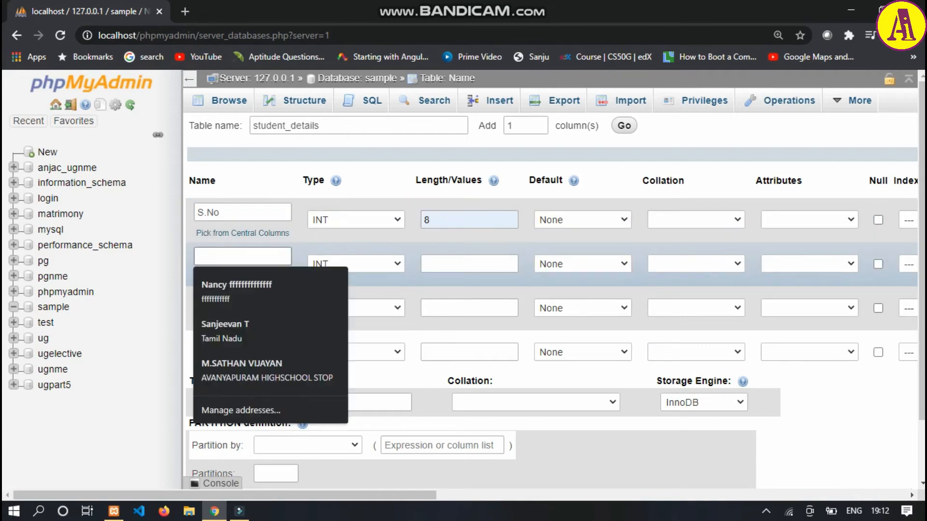
pyautogui.write('Nam')
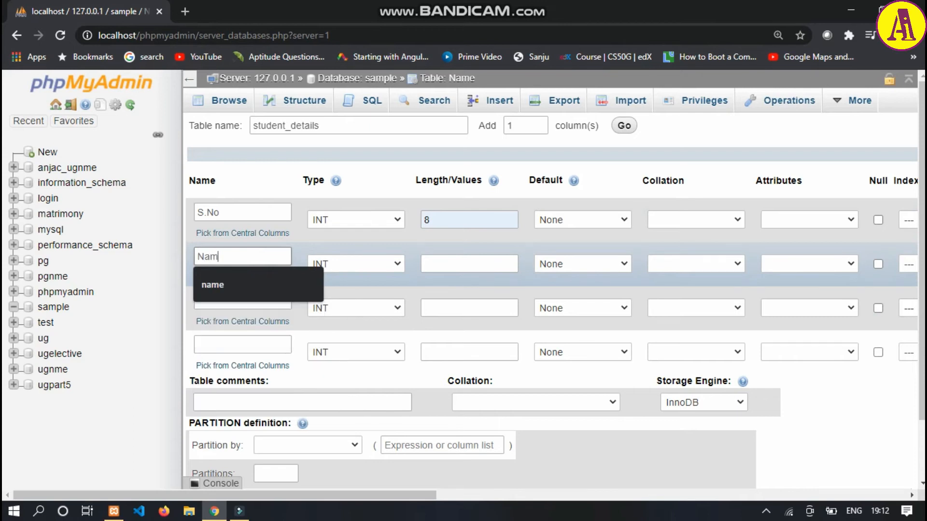
pyautogui.press('BackSpace')
pyautogui.press('BackSpace')
pyautogui.press('BackSpace')
pyautogui.write('name')
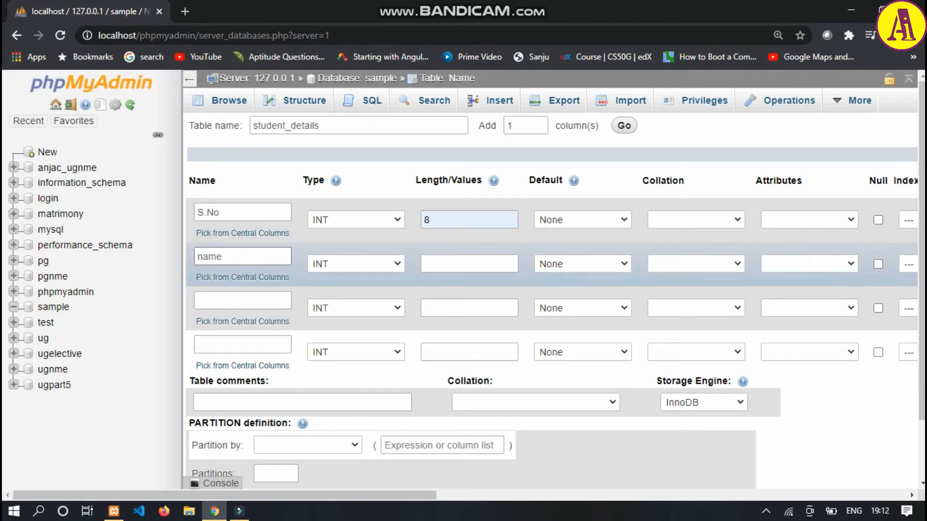
pyautogui.click(356, 264)
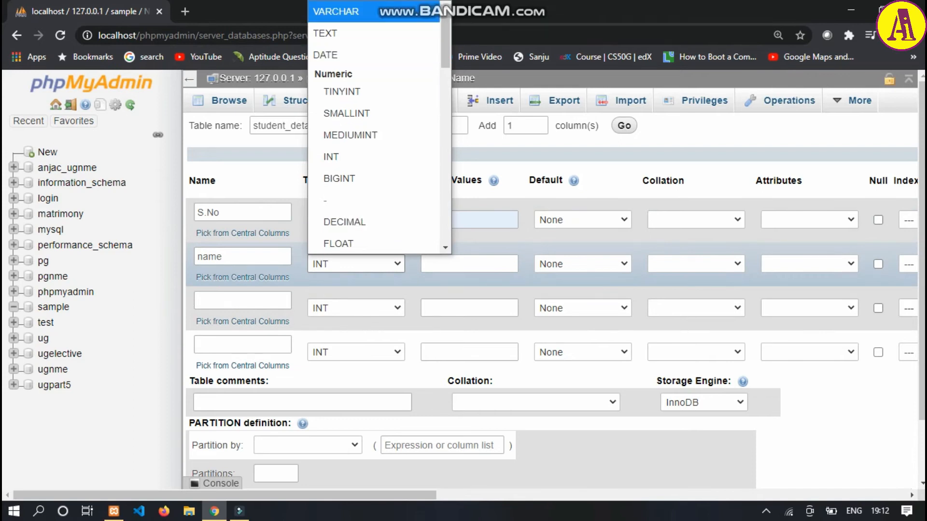
pyautogui.click(340, 10)
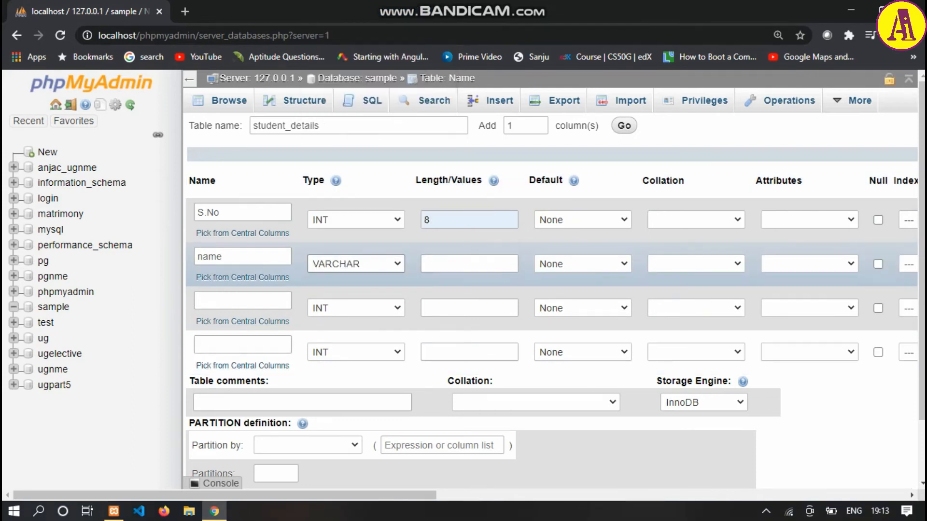
pyautogui.click(469, 264)
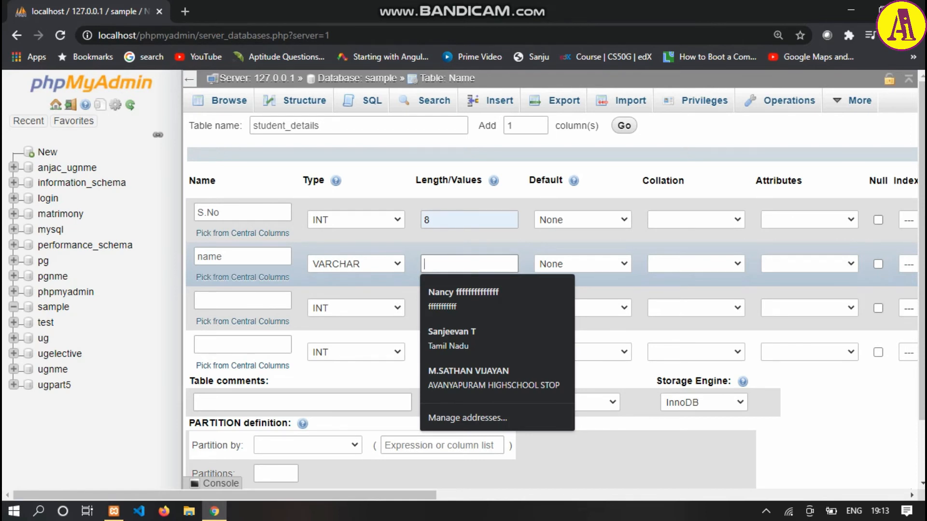
pyautogui.write('255')
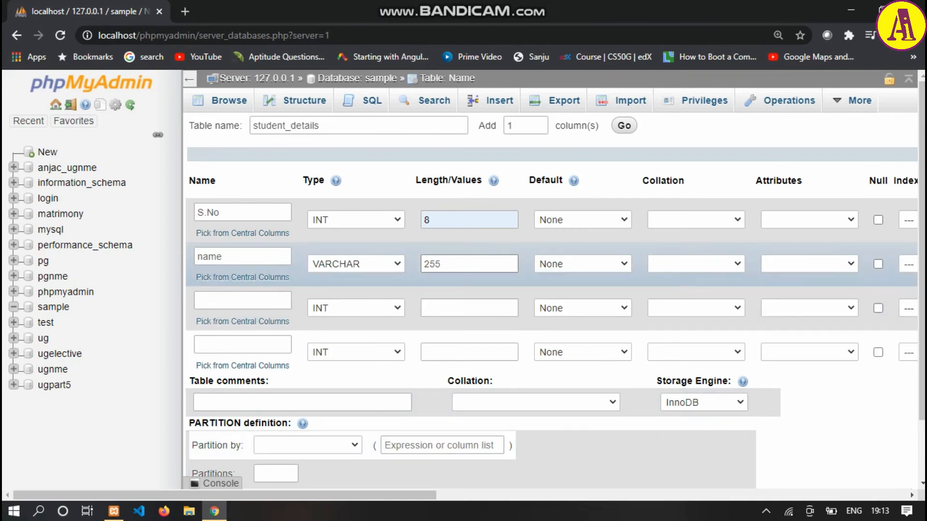
# - Define the third column as age with type INT, length 3 and no default value
pyautogui.click(242, 301)
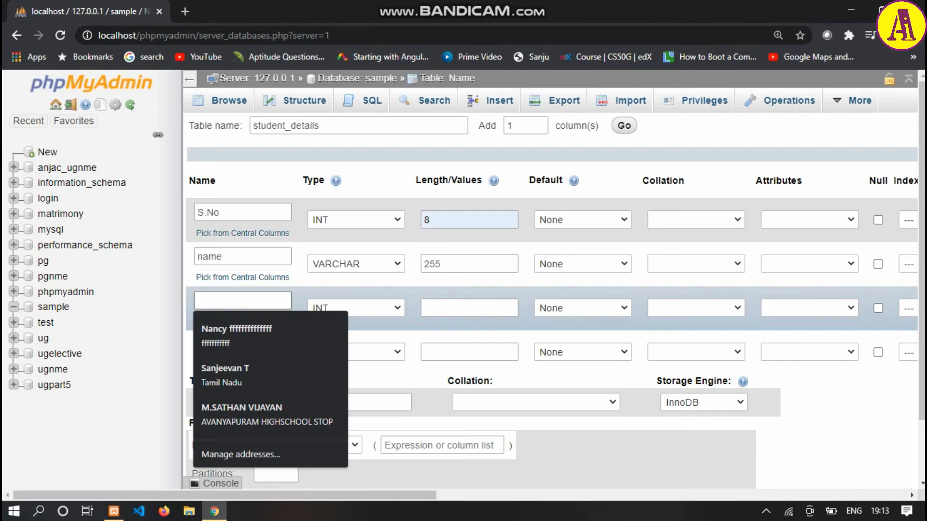
pyautogui.write('age')
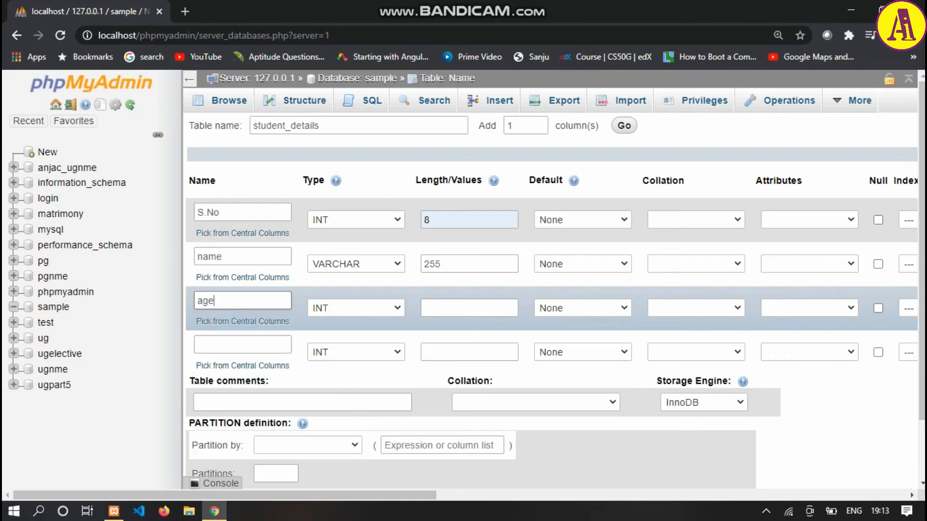
pyautogui.click(469, 308)
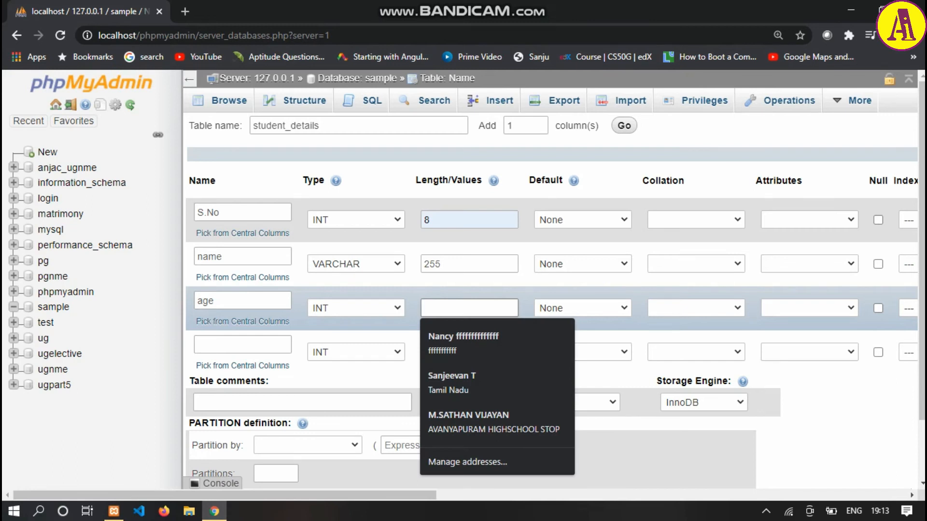
pyautogui.write('3')
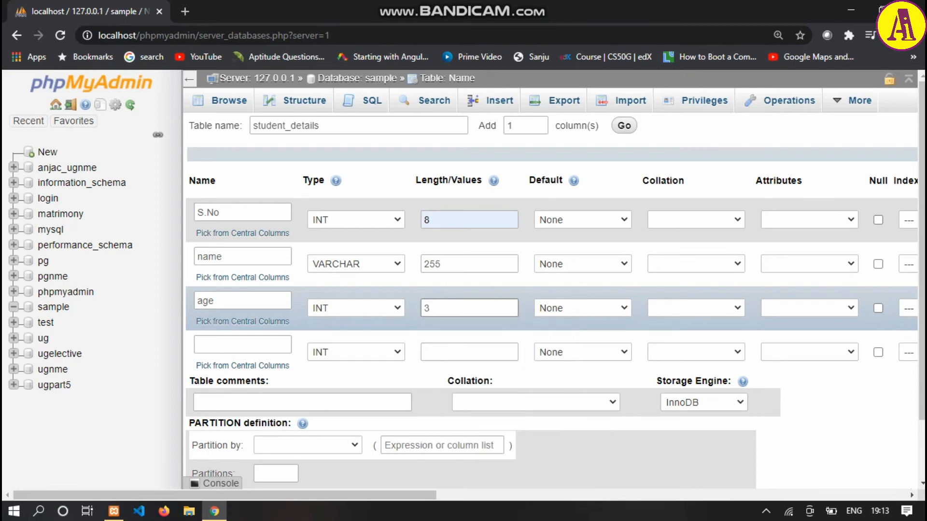
pyautogui.click(583, 308)
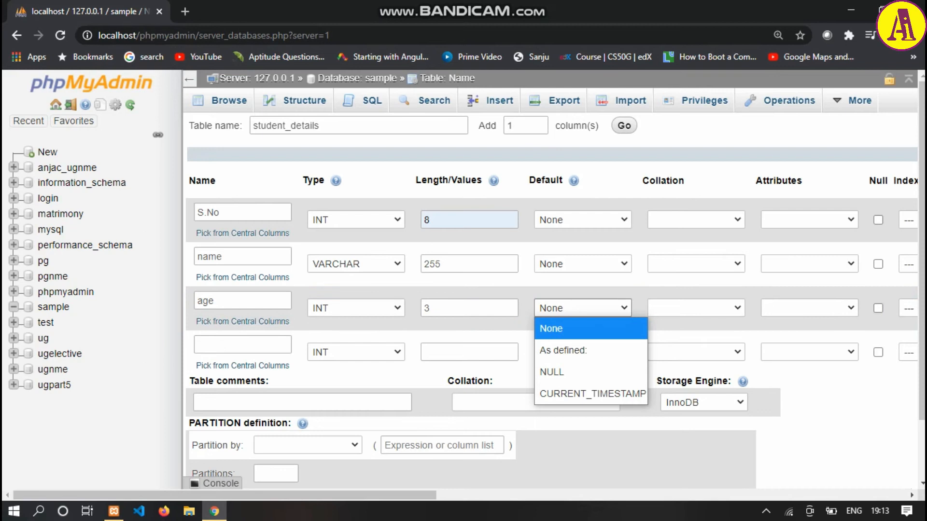
pyautogui.click(583, 329)
# - Define the fourth column as grade with type VARCHAR and length 5
pyautogui.click(242, 345)
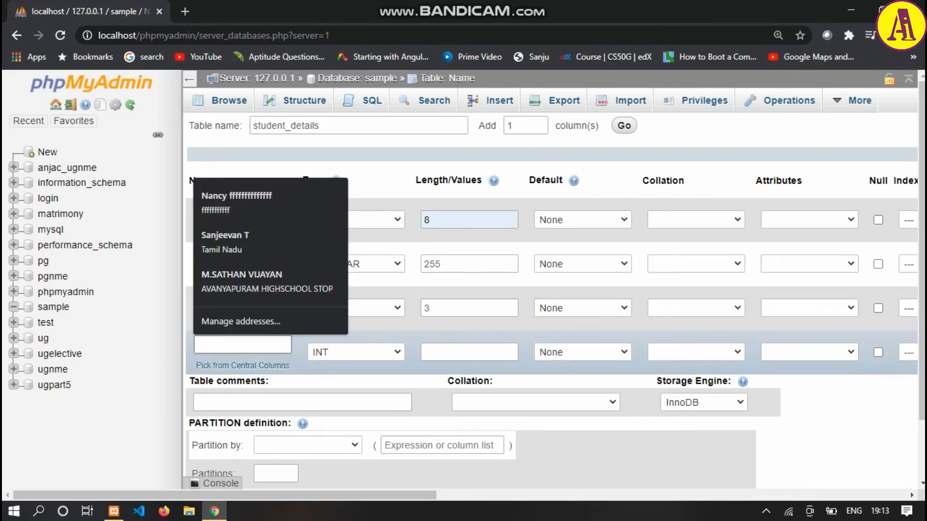
pyautogui.write('grade')
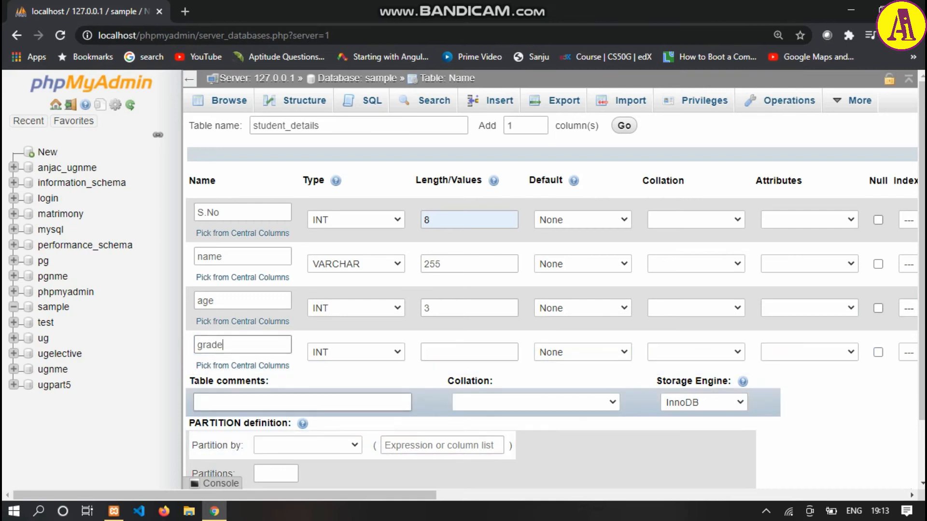
pyautogui.click(355, 352)
pyautogui.scroll(-1, 374, 244)
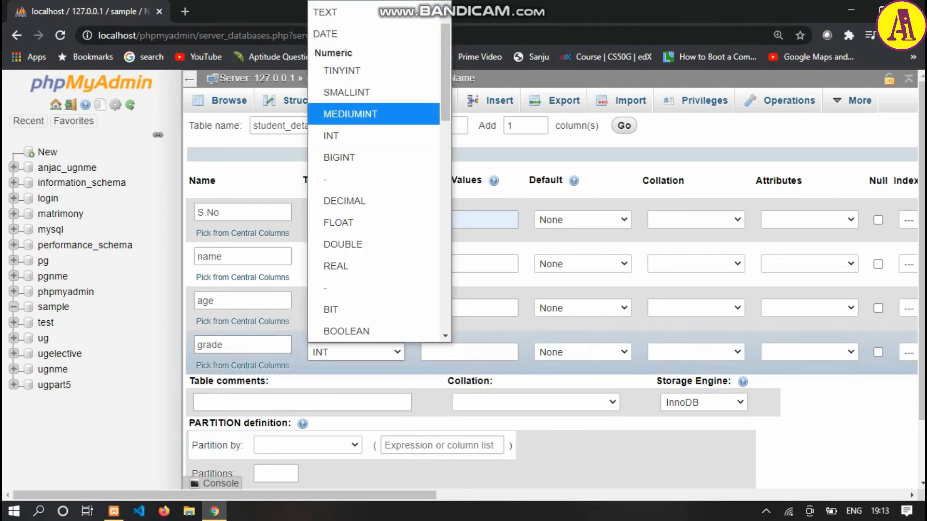
pyautogui.scroll(2, 374, 241)
pyautogui.click(374, 33)
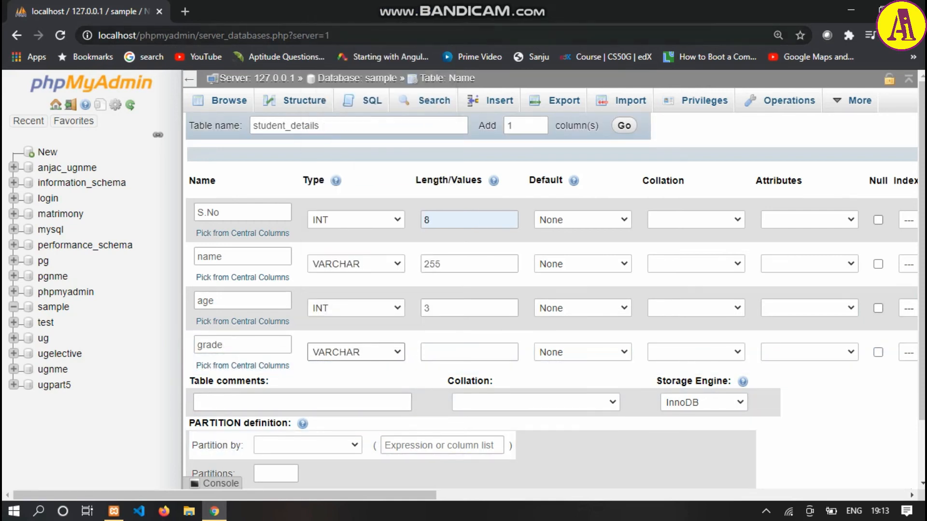
pyautogui.click(468, 352)
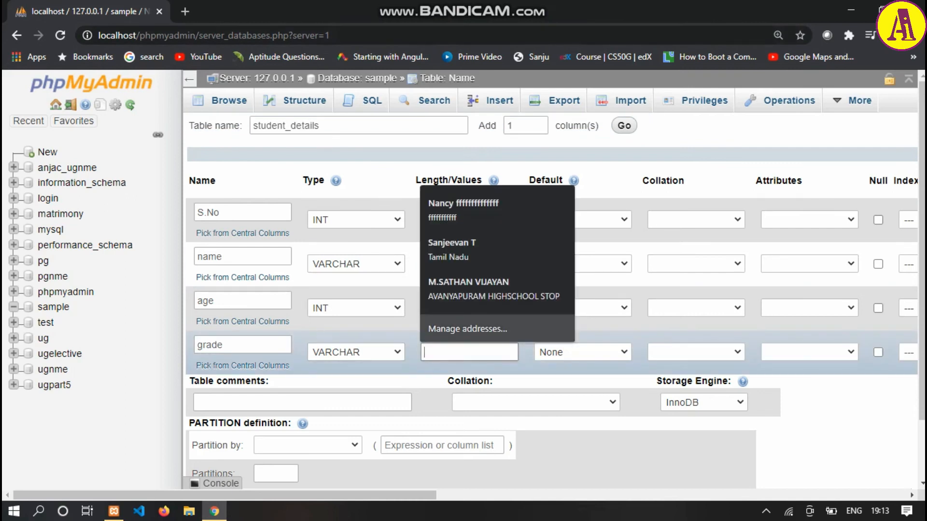
pyautogui.write('5')
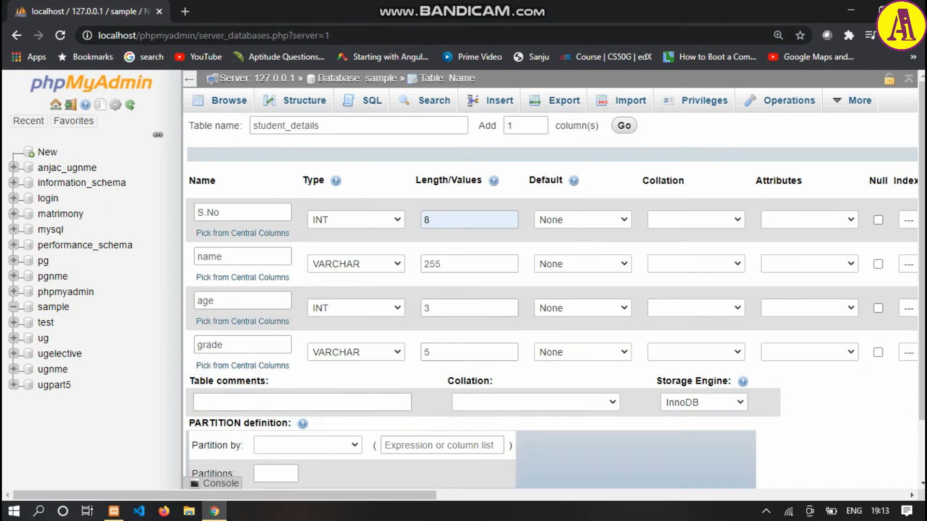
# - Review the remaining column attributes and save the student_details table in the sample database
pyautogui.hscroll(5, 551, 318)
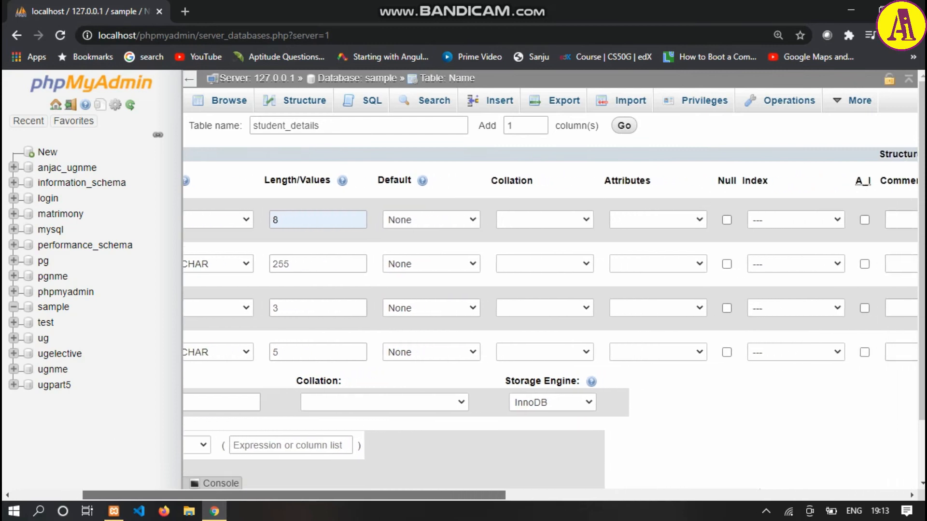
pyautogui.hscroll(8, 551, 318)
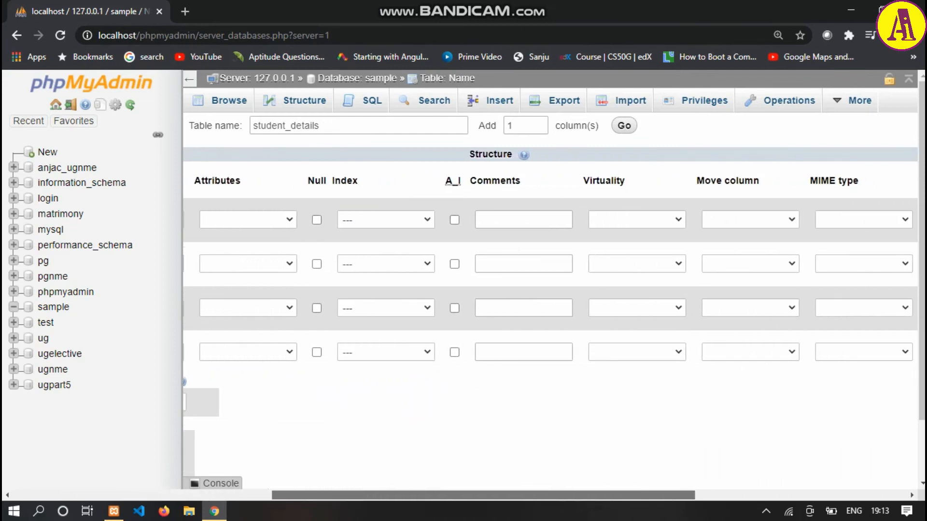
pyautogui.hscroll(4, 550, 318)
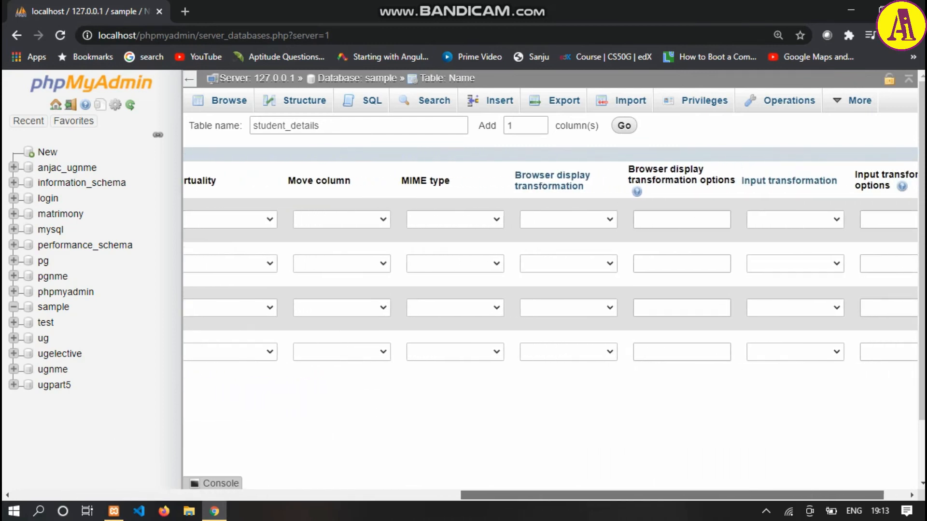
pyautogui.hscroll(-15, 550, 319)
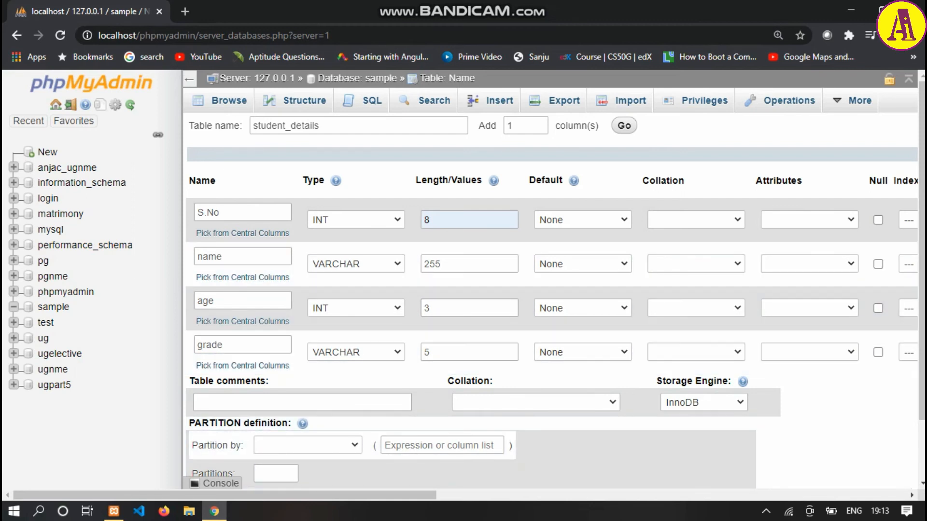
pyautogui.scroll(-2, 550, 309)
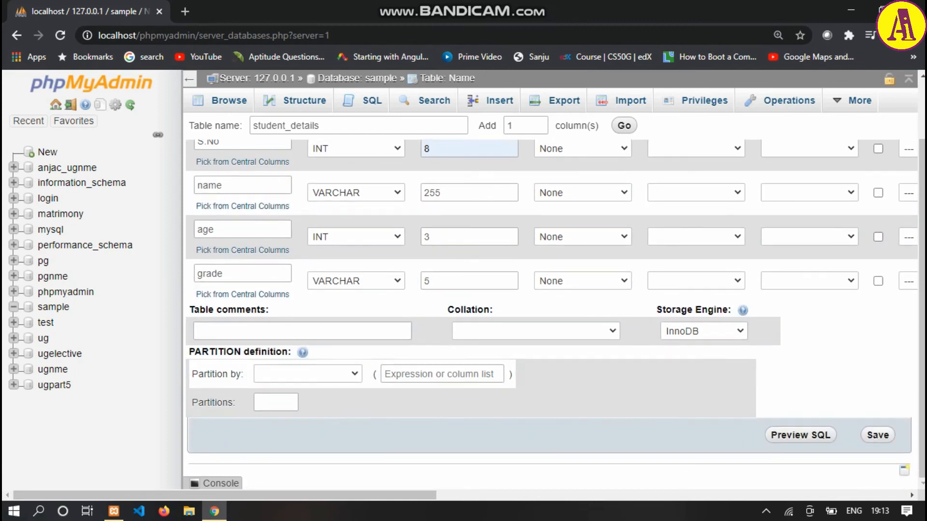
pyautogui.click(878, 435)
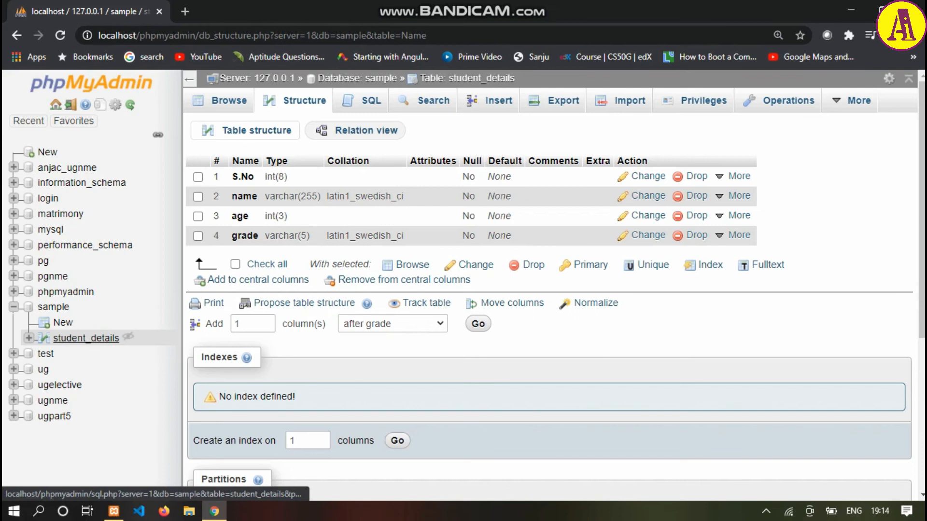
# - Insert a record into the student_details table with S.No 1, the student's name, age 20 and grade A, and browse the table's rows
pyautogui.click(86, 338)
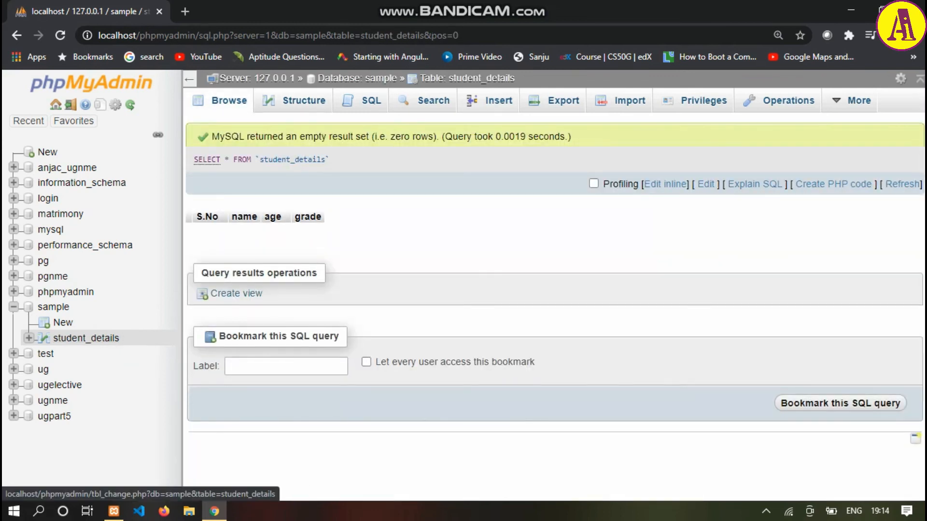
pyautogui.click(490, 100)
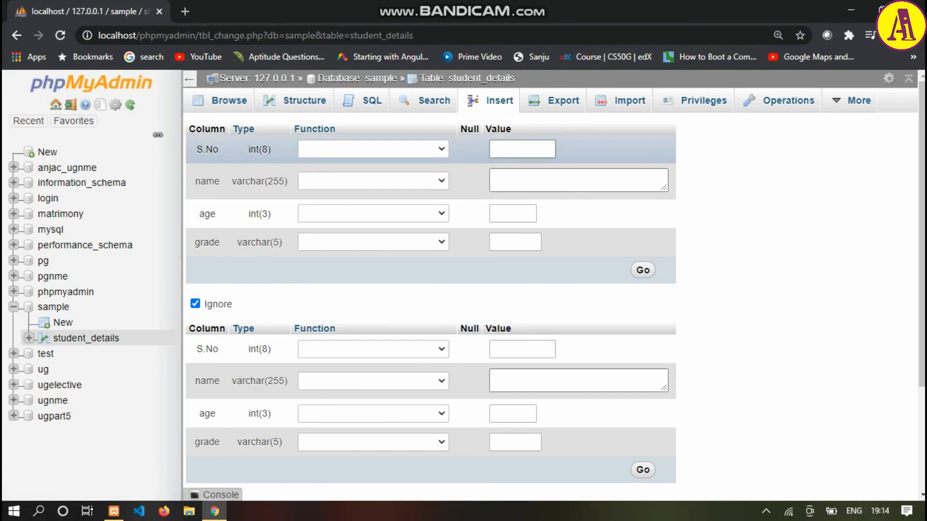
pyautogui.write('1')
pyautogui.press('Tab')
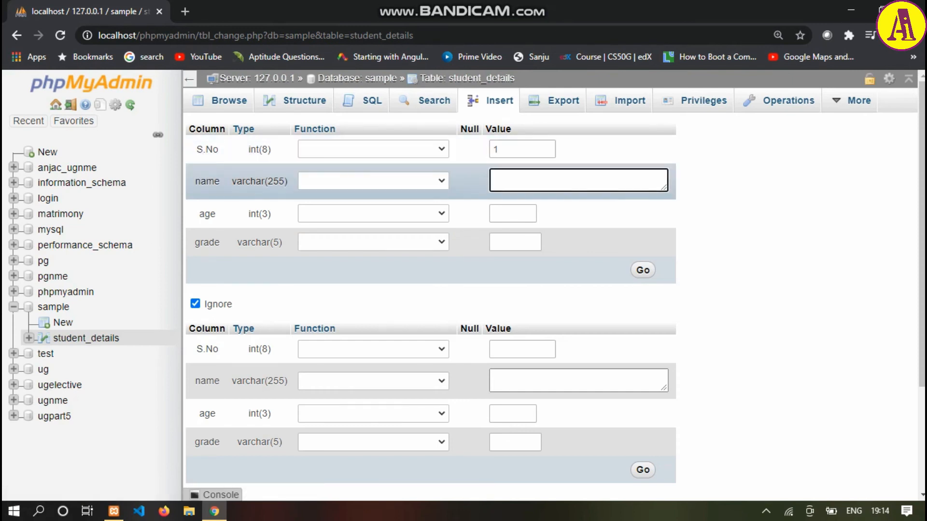
pyautogui.write('Sanju')
pyautogui.press('Tab')
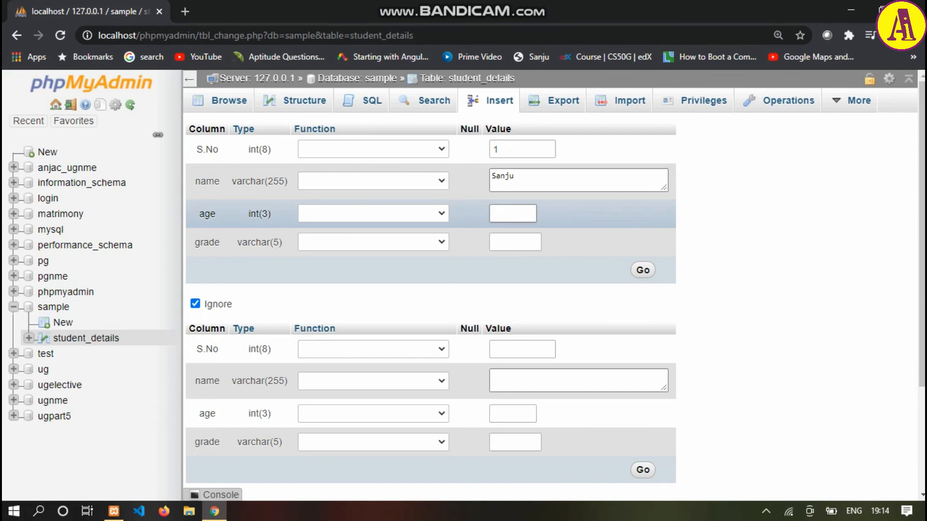
pyautogui.write('20')
pyautogui.click(515, 243)
pyautogui.write('A')
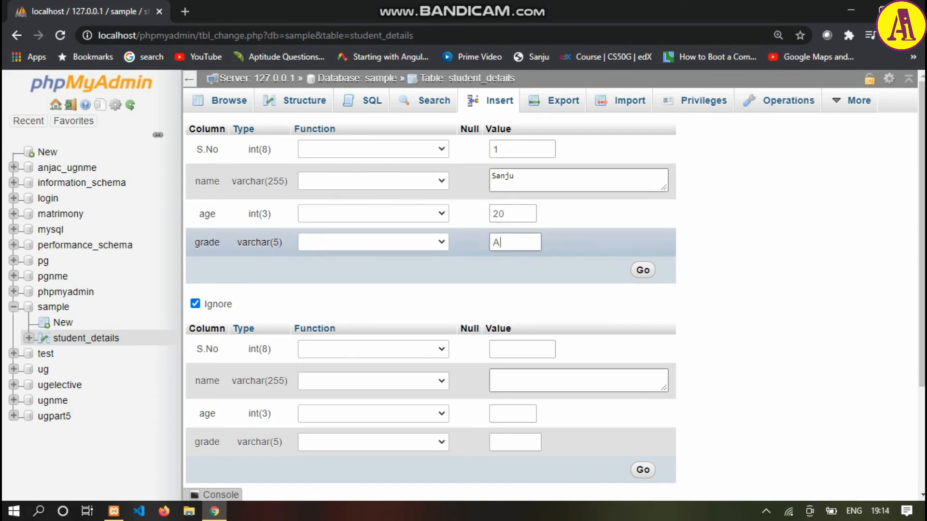
pyautogui.click(643, 270)
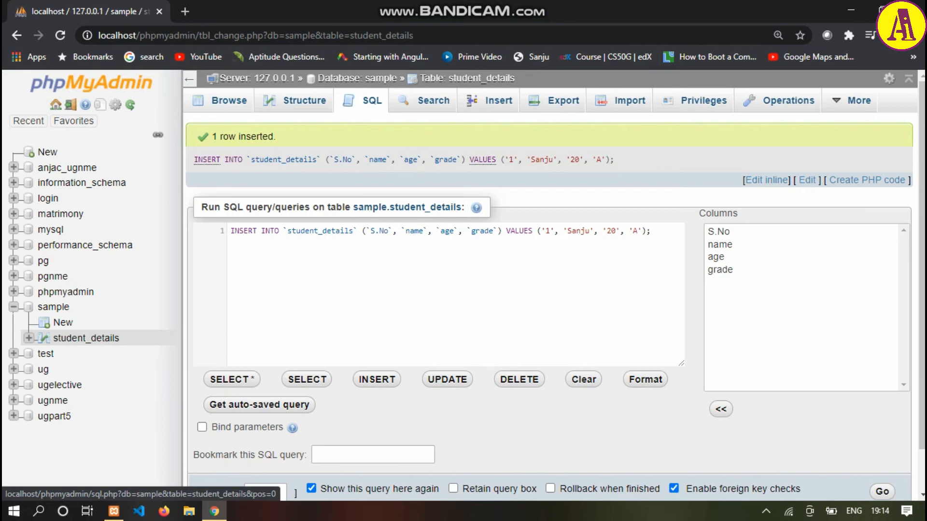
pyautogui.click(229, 101)
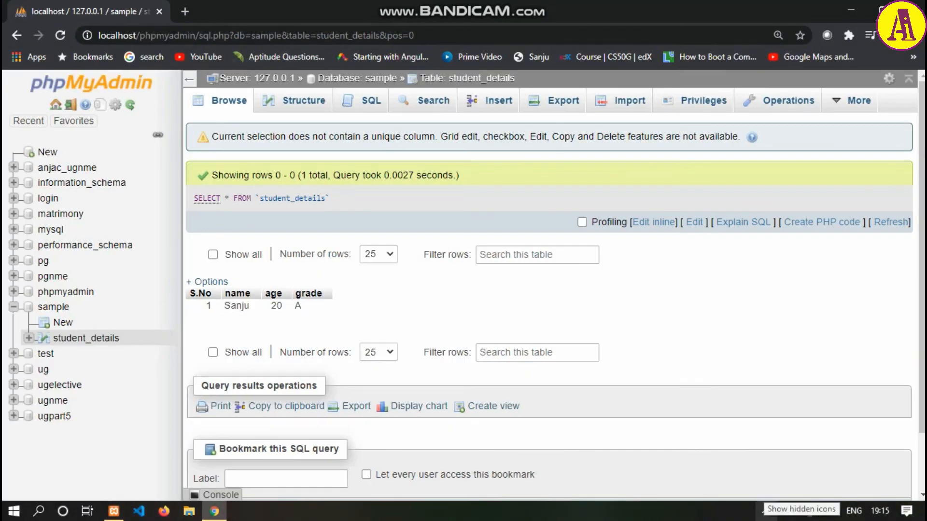
# - Switch to the XAMPP Control Panel and stop the MySQL and Apache modules
pyautogui.click(765, 511)
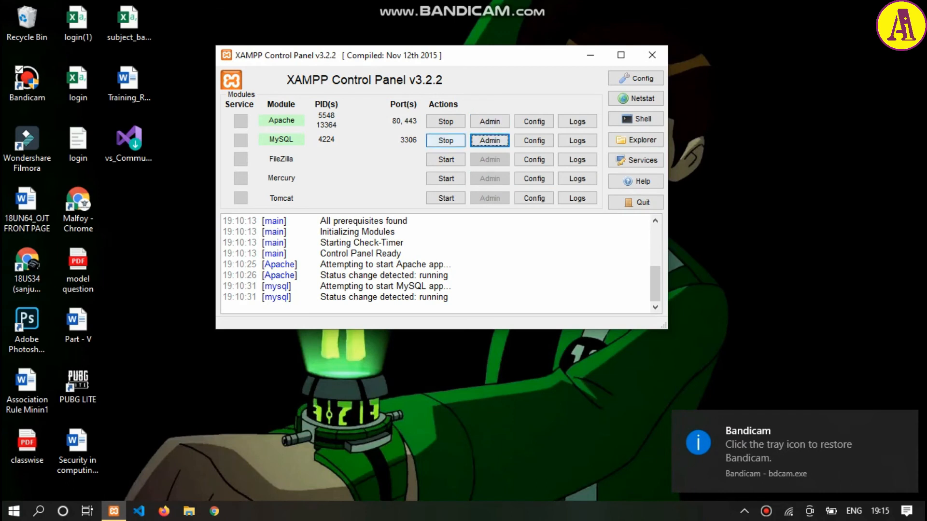
pyautogui.click(446, 141)
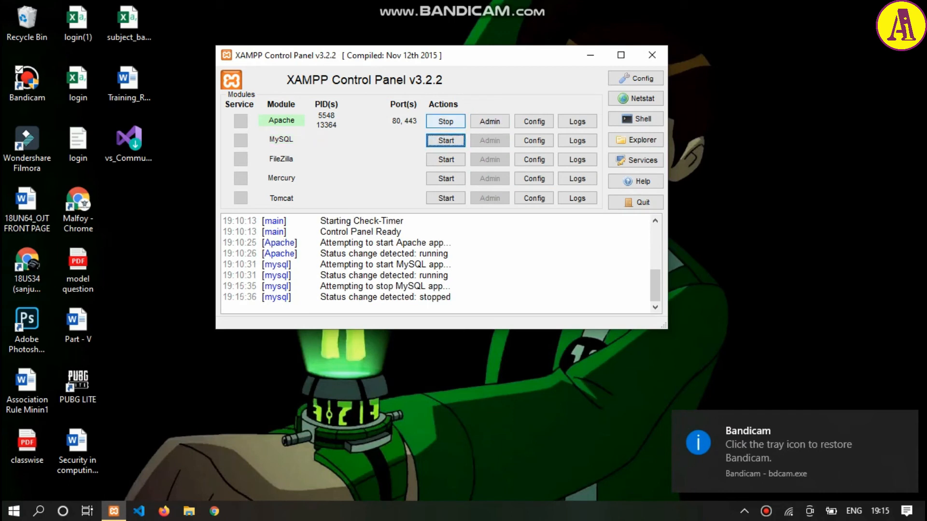
pyautogui.click(446, 122)
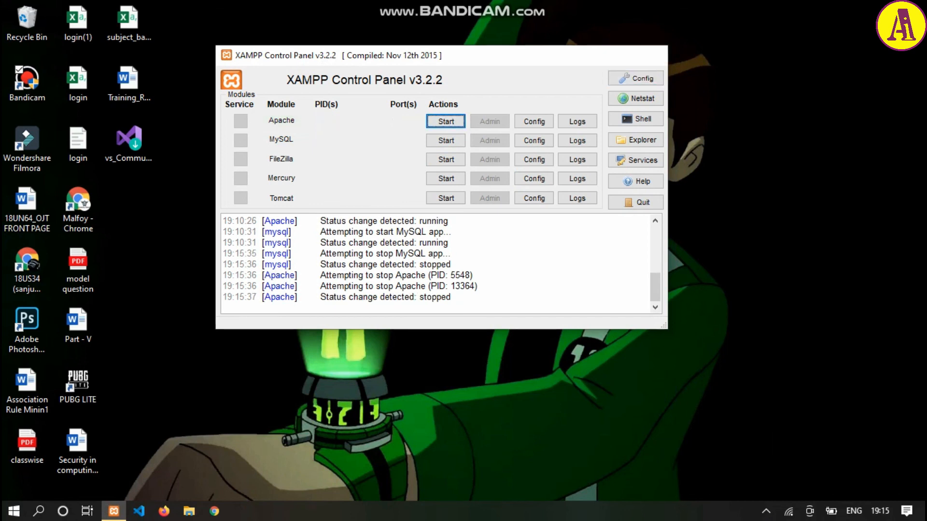
# - Close the XAMPP Control Panel window and quit the XAMPP program still running in the background
pyautogui.click(651, 55)
pyautogui.click(766, 512)
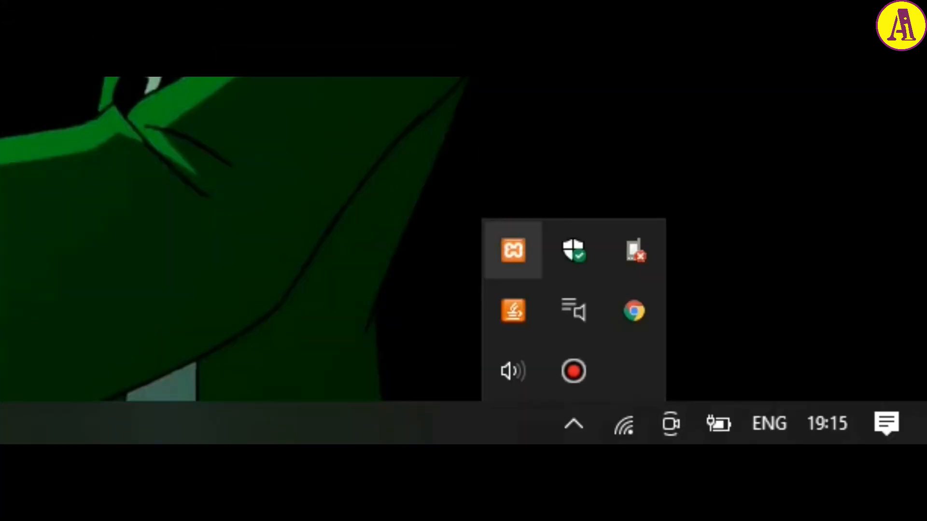
pyautogui.rightClick(513, 250)
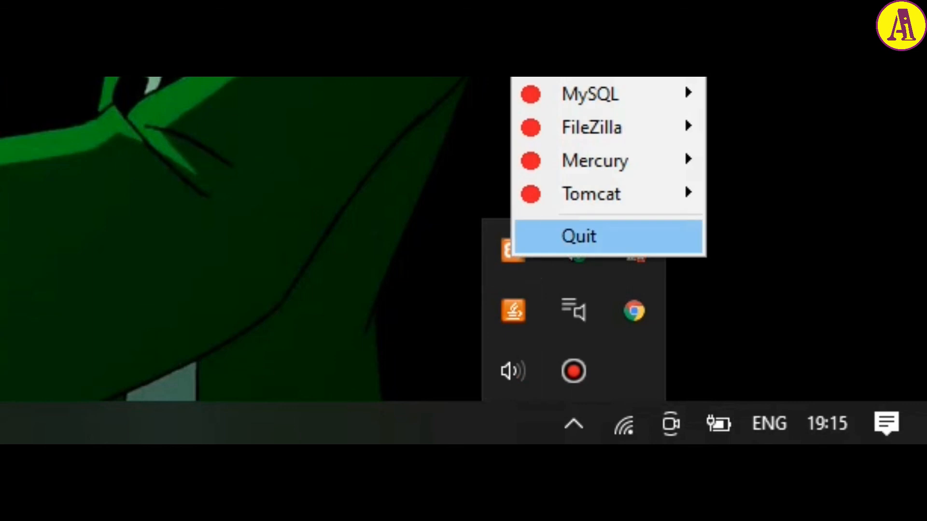
pyautogui.click(579, 234)
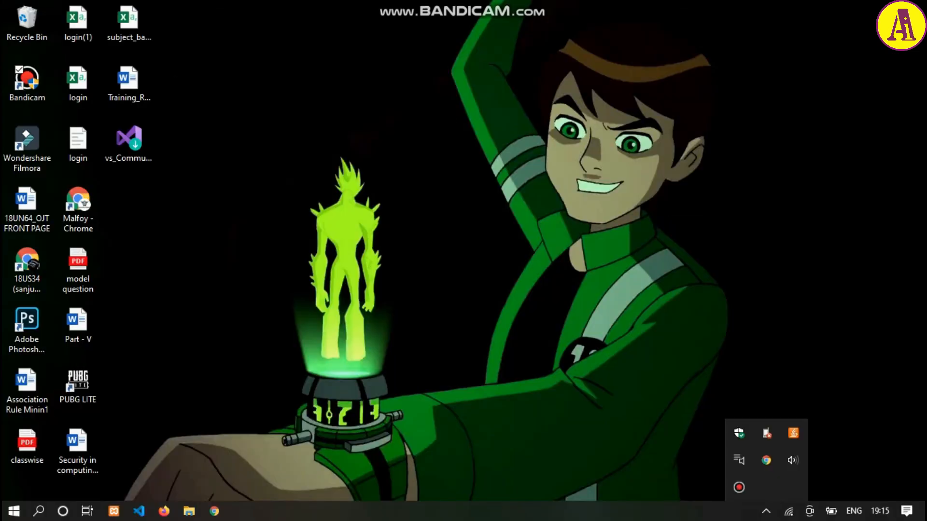
pyautogui.rightClick(208, 233)
pyautogui.click(241, 273)
pyautogui.rightClick(289, 188)
pyautogui.click(333, 227)
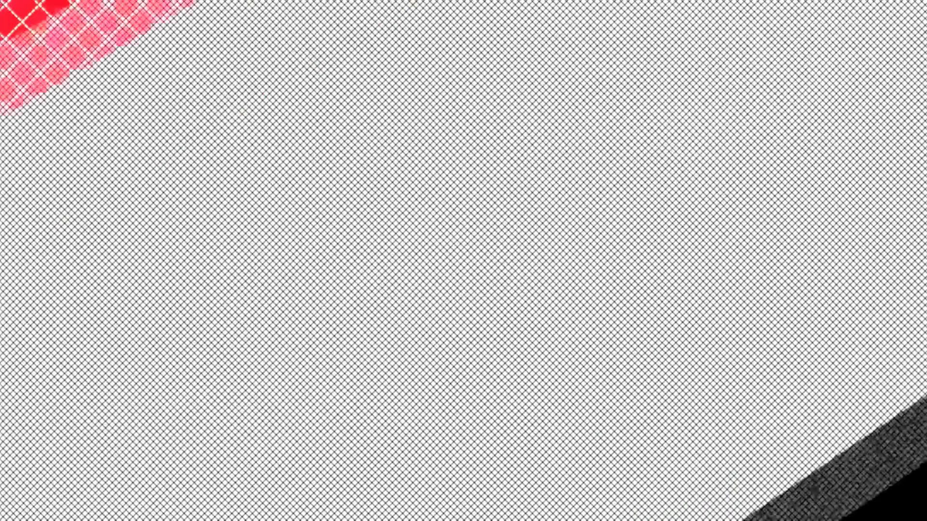